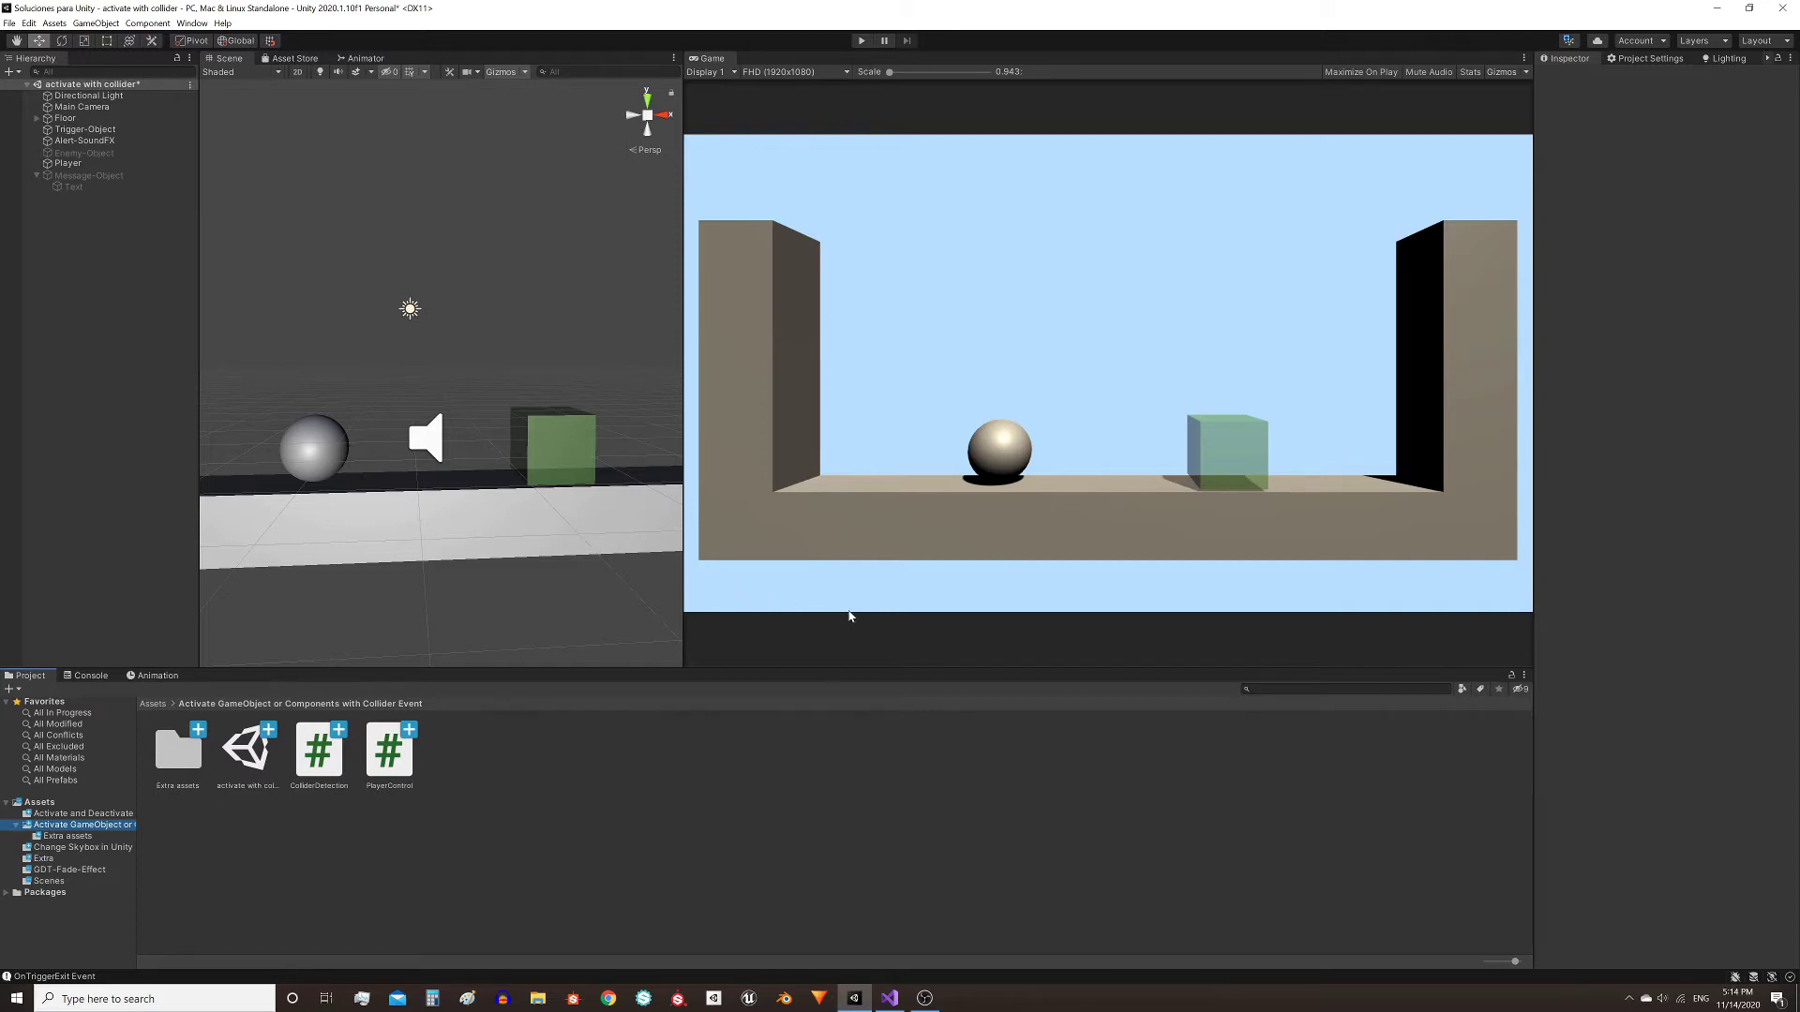
Step: Play the scene, roll the player sphere into the green trigger cube, then stop
{"action": "key", "text": "ctrl+p"}
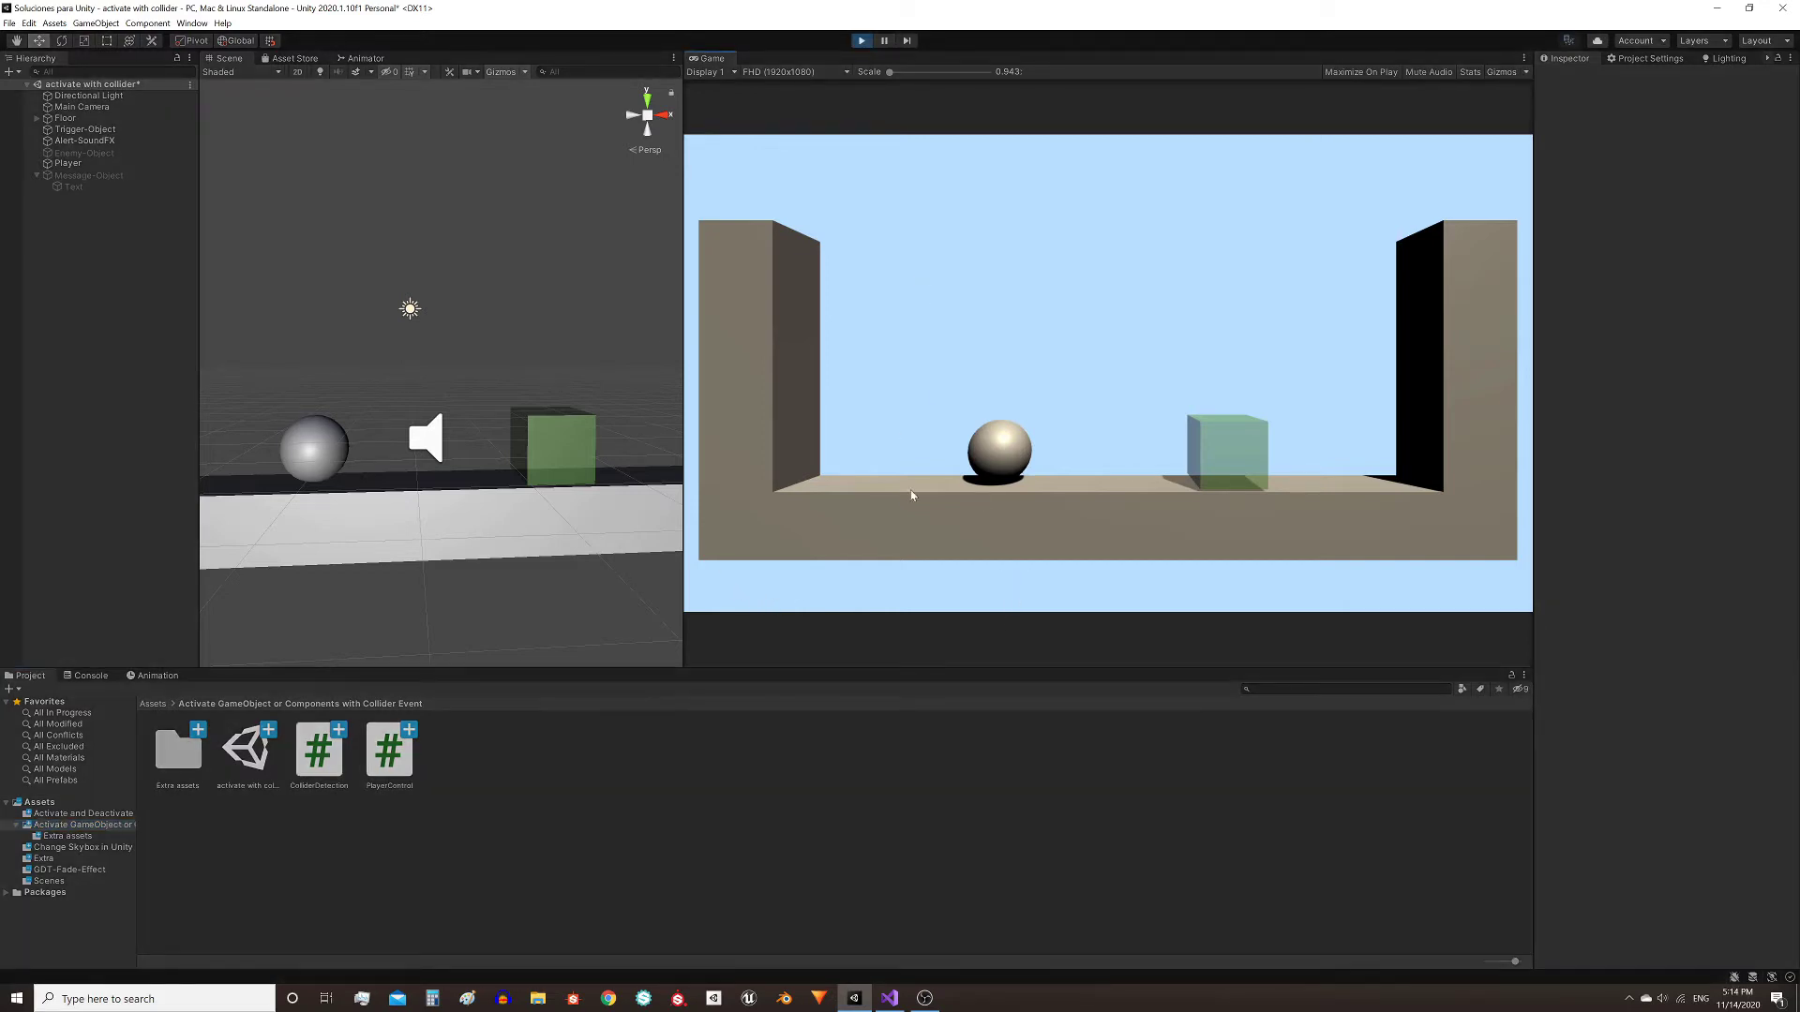
{"action": "key", "text": "Left"}
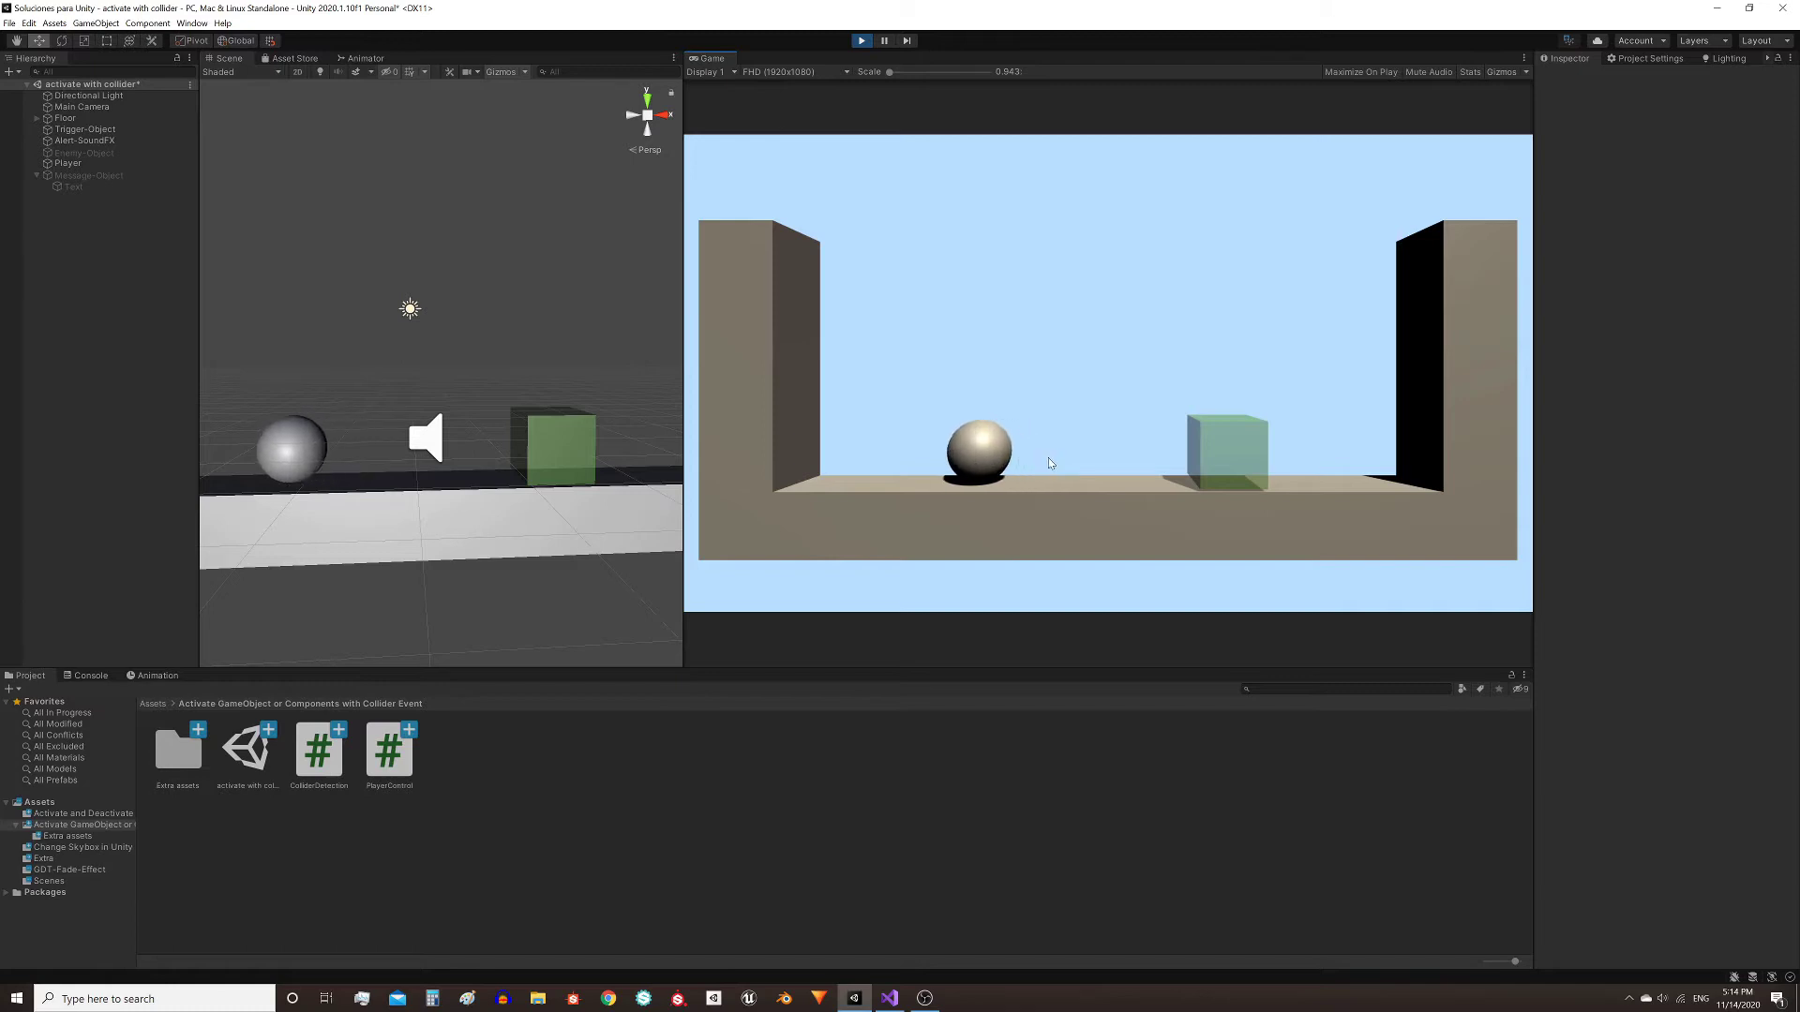
{"action": "key", "text": "Right"}
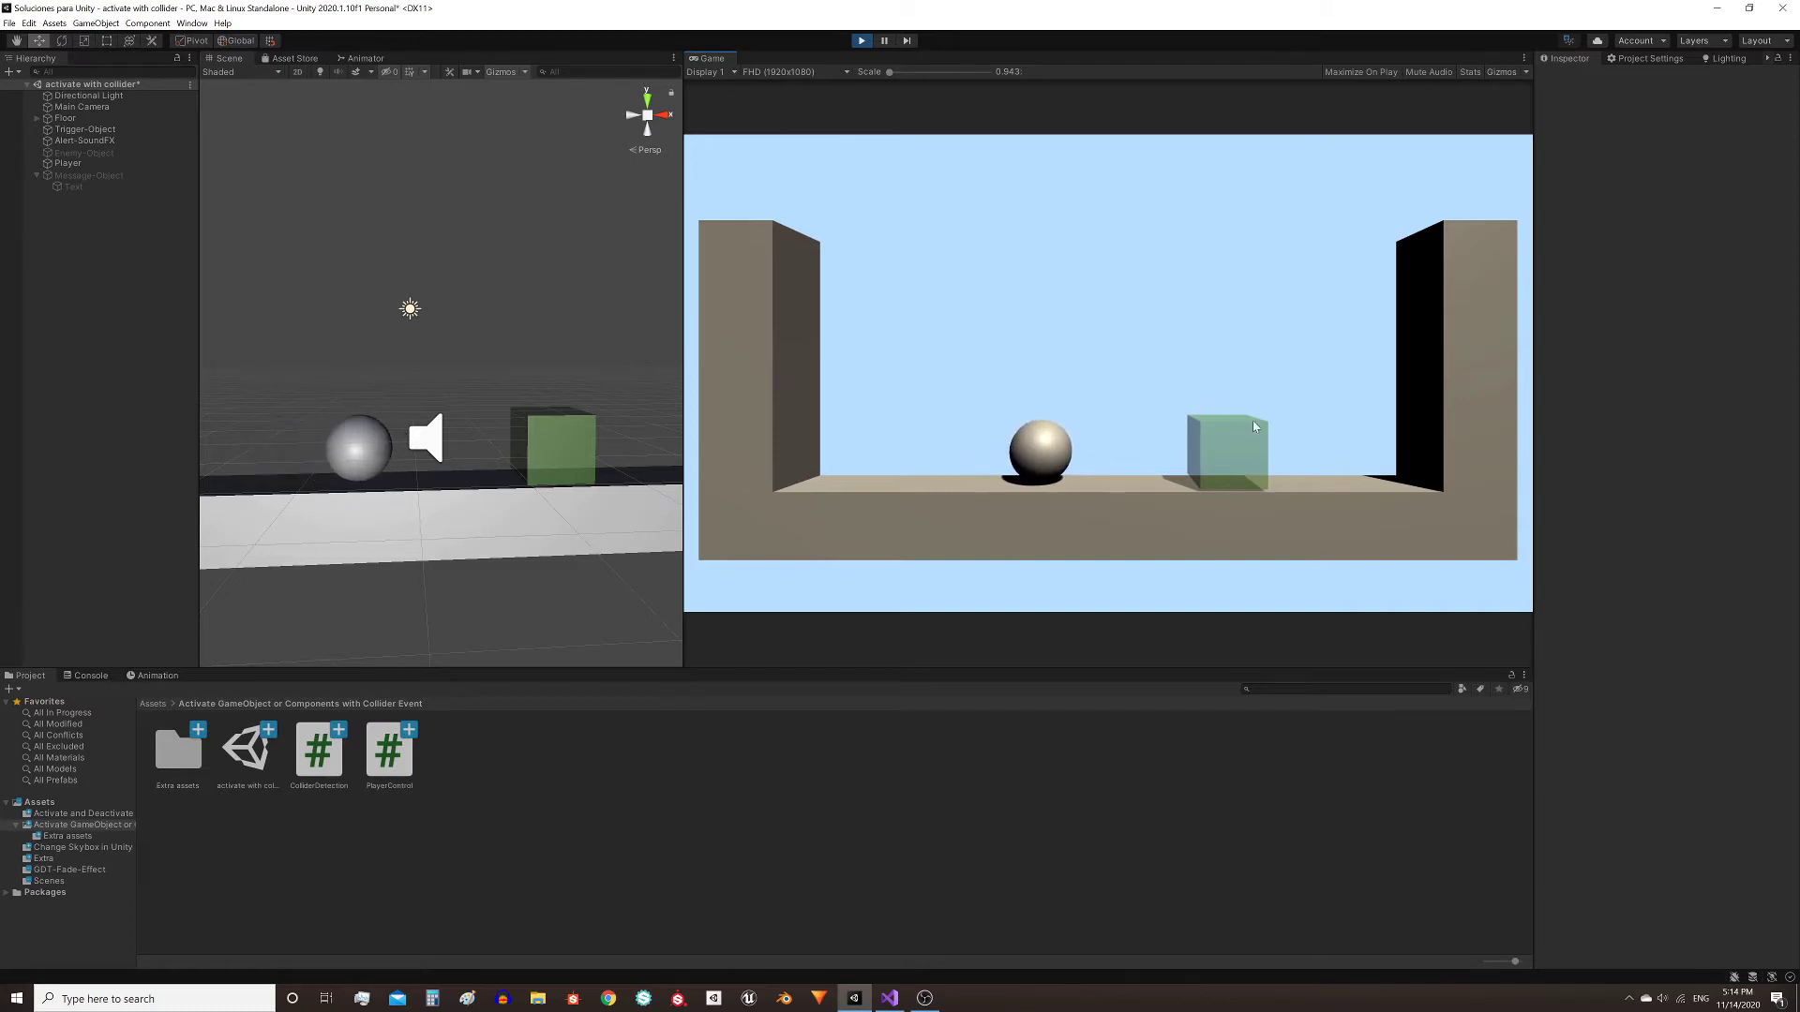
{"action": "key", "text": "Right"}
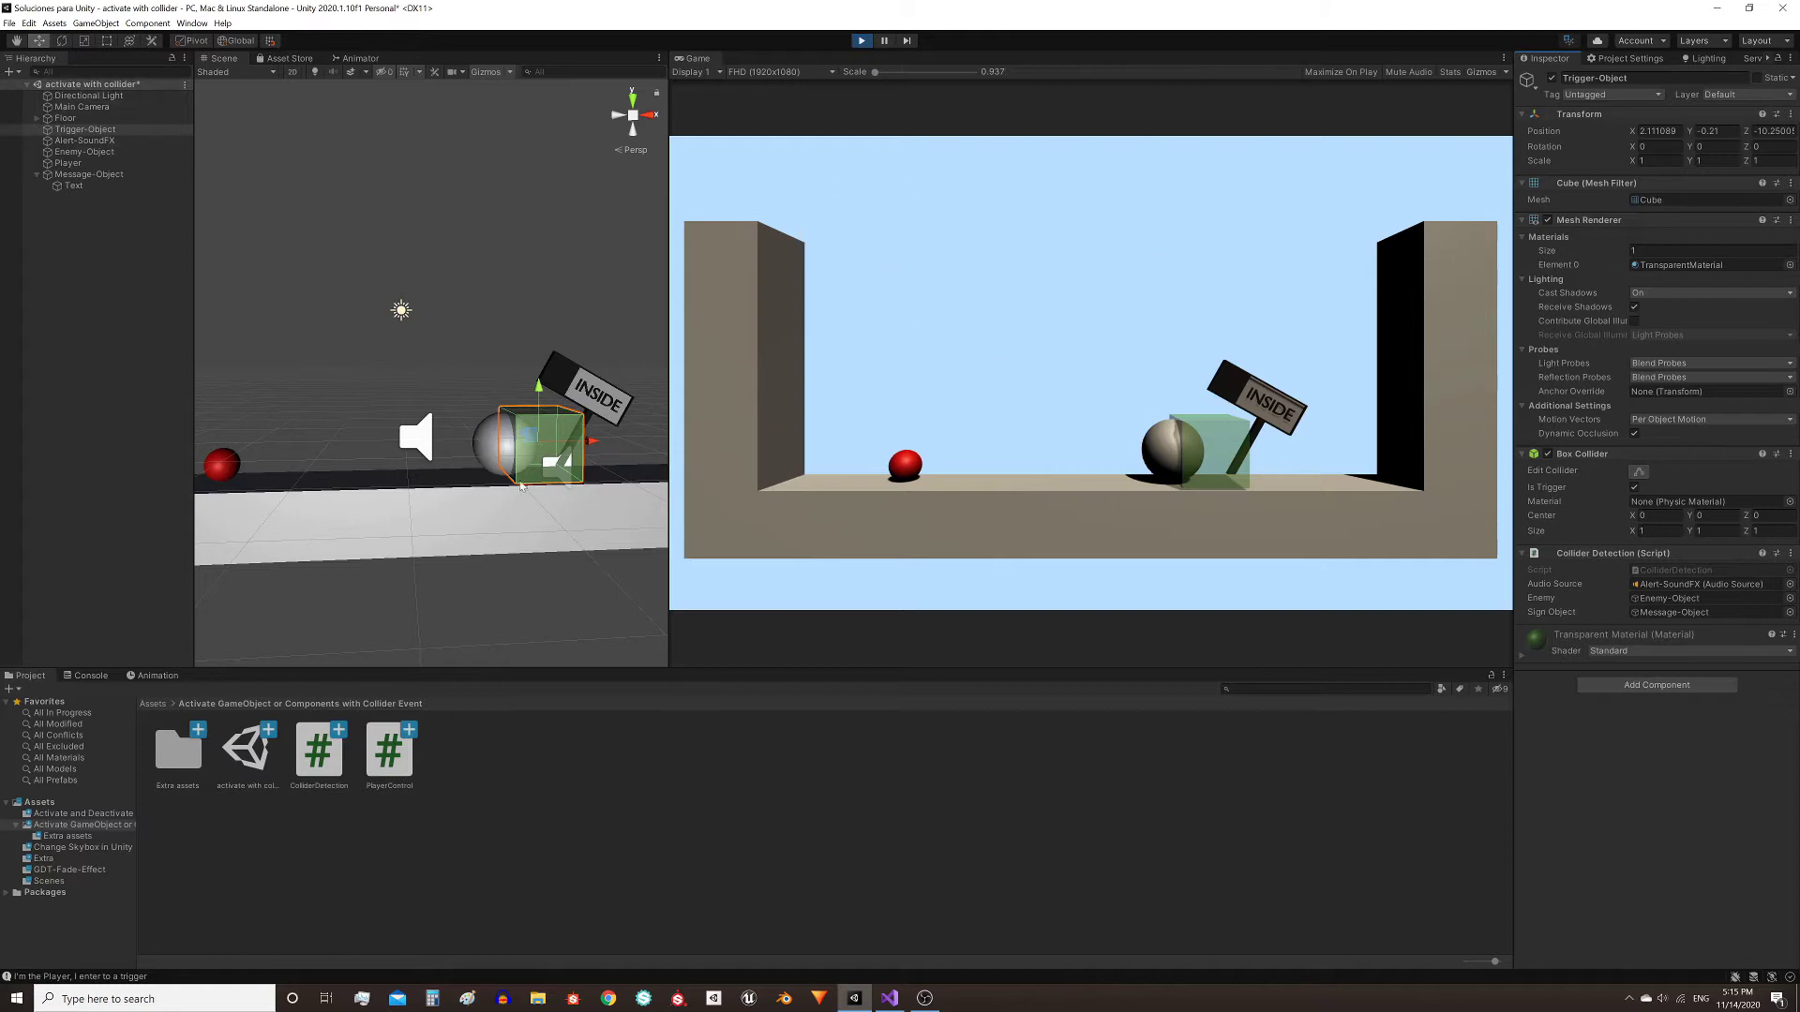
{"action": "scroll", "coordinate": [450, 417], "scroll_direction": "up", "scroll_amount": 3}
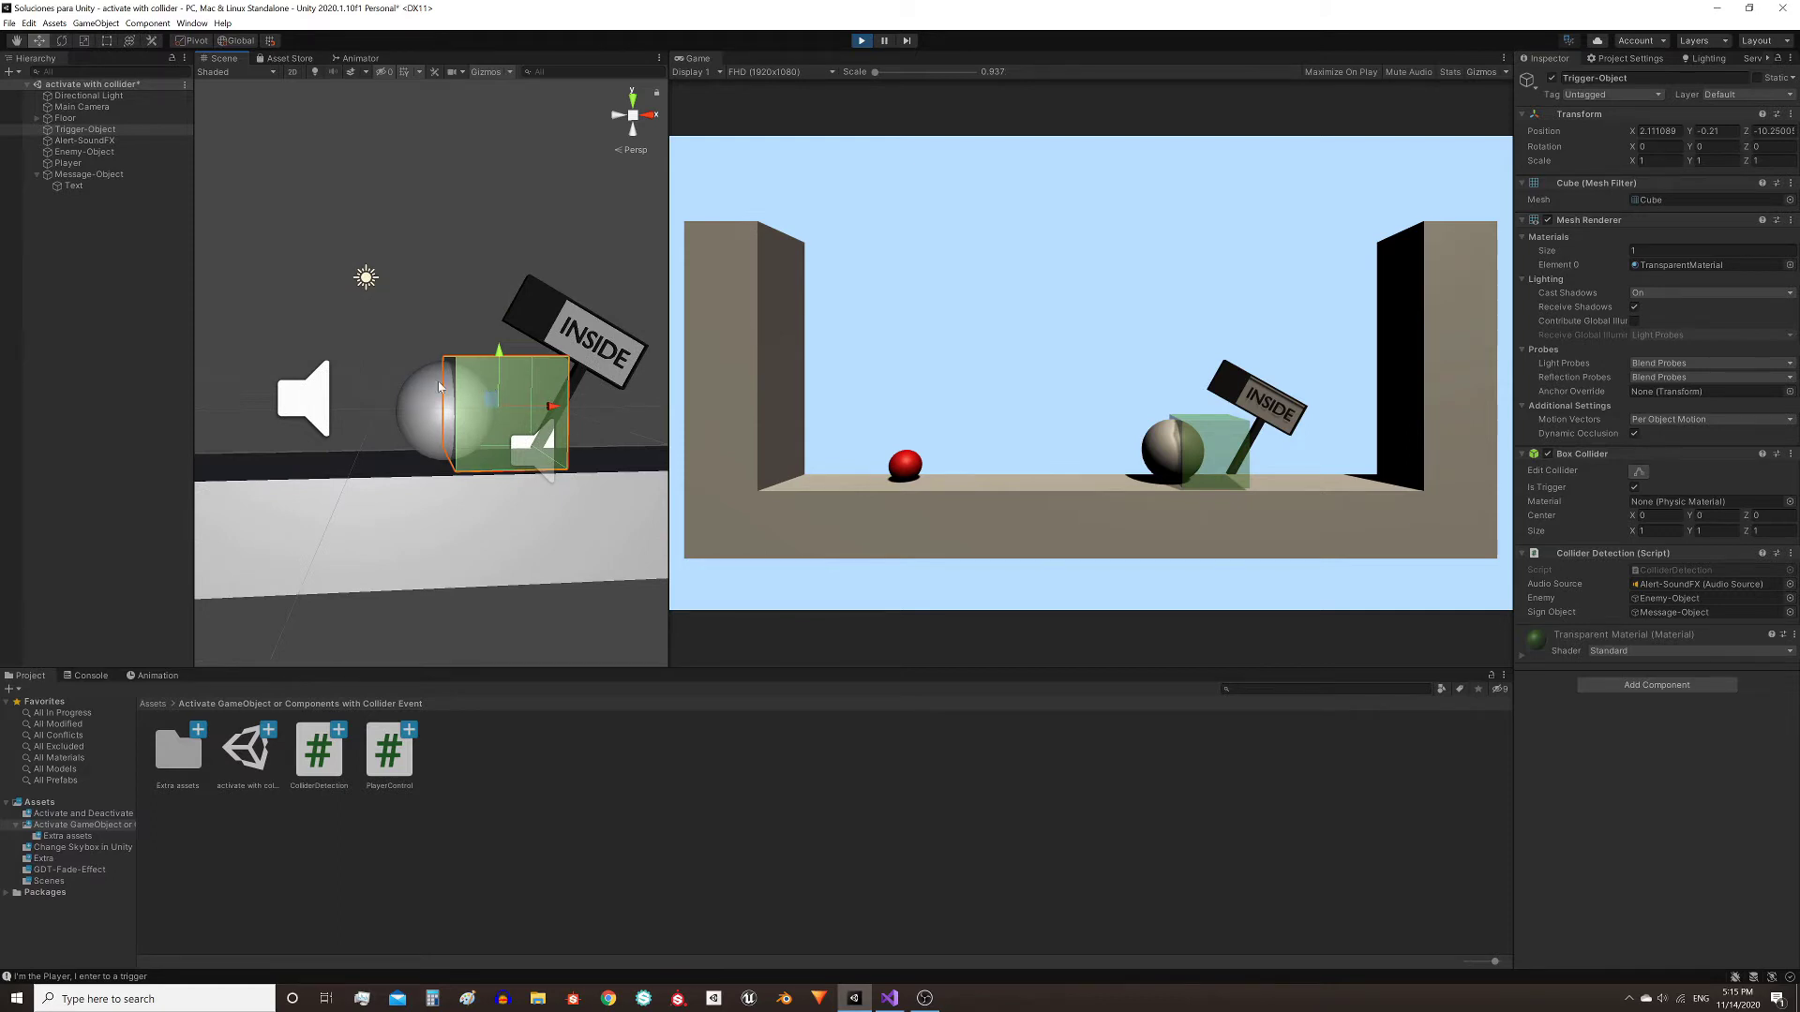
{"action": "key", "text": "ctrl+p"}
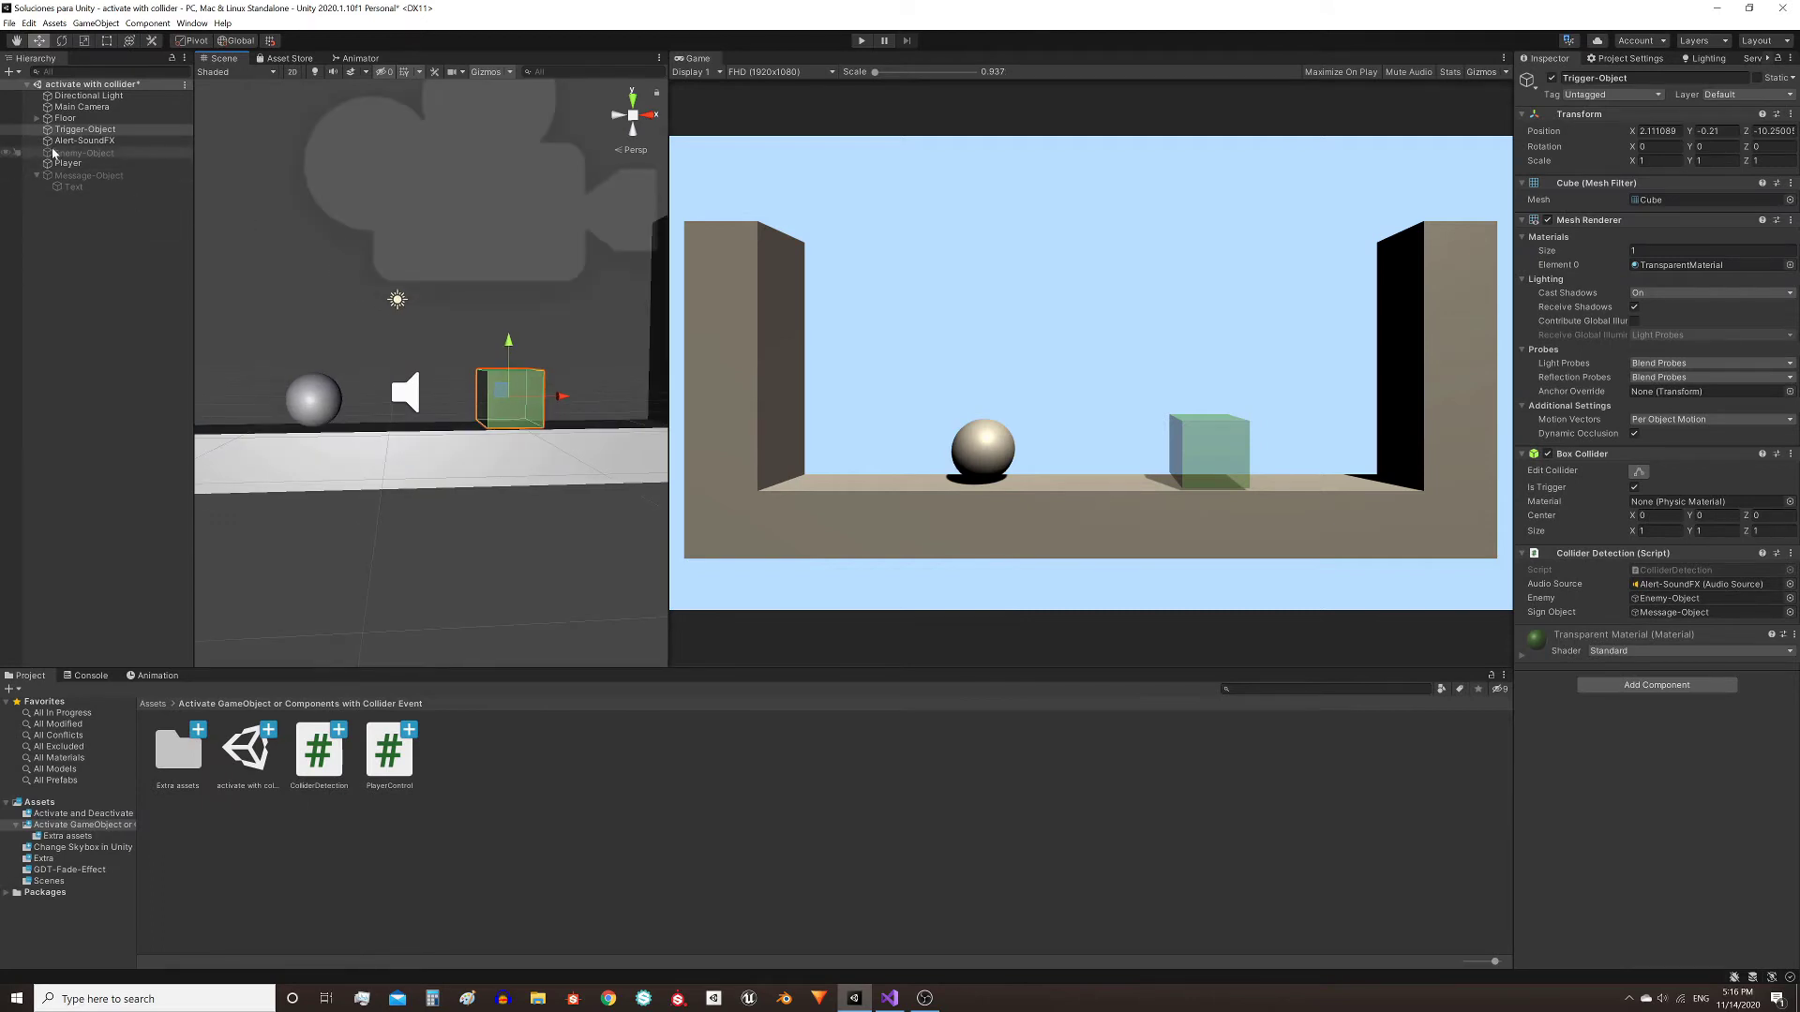
Step: Frame and activate Enemy-Object, then enter Play mode so the red sphere drops
{"action": "left_click", "coordinate": [72, 154]}
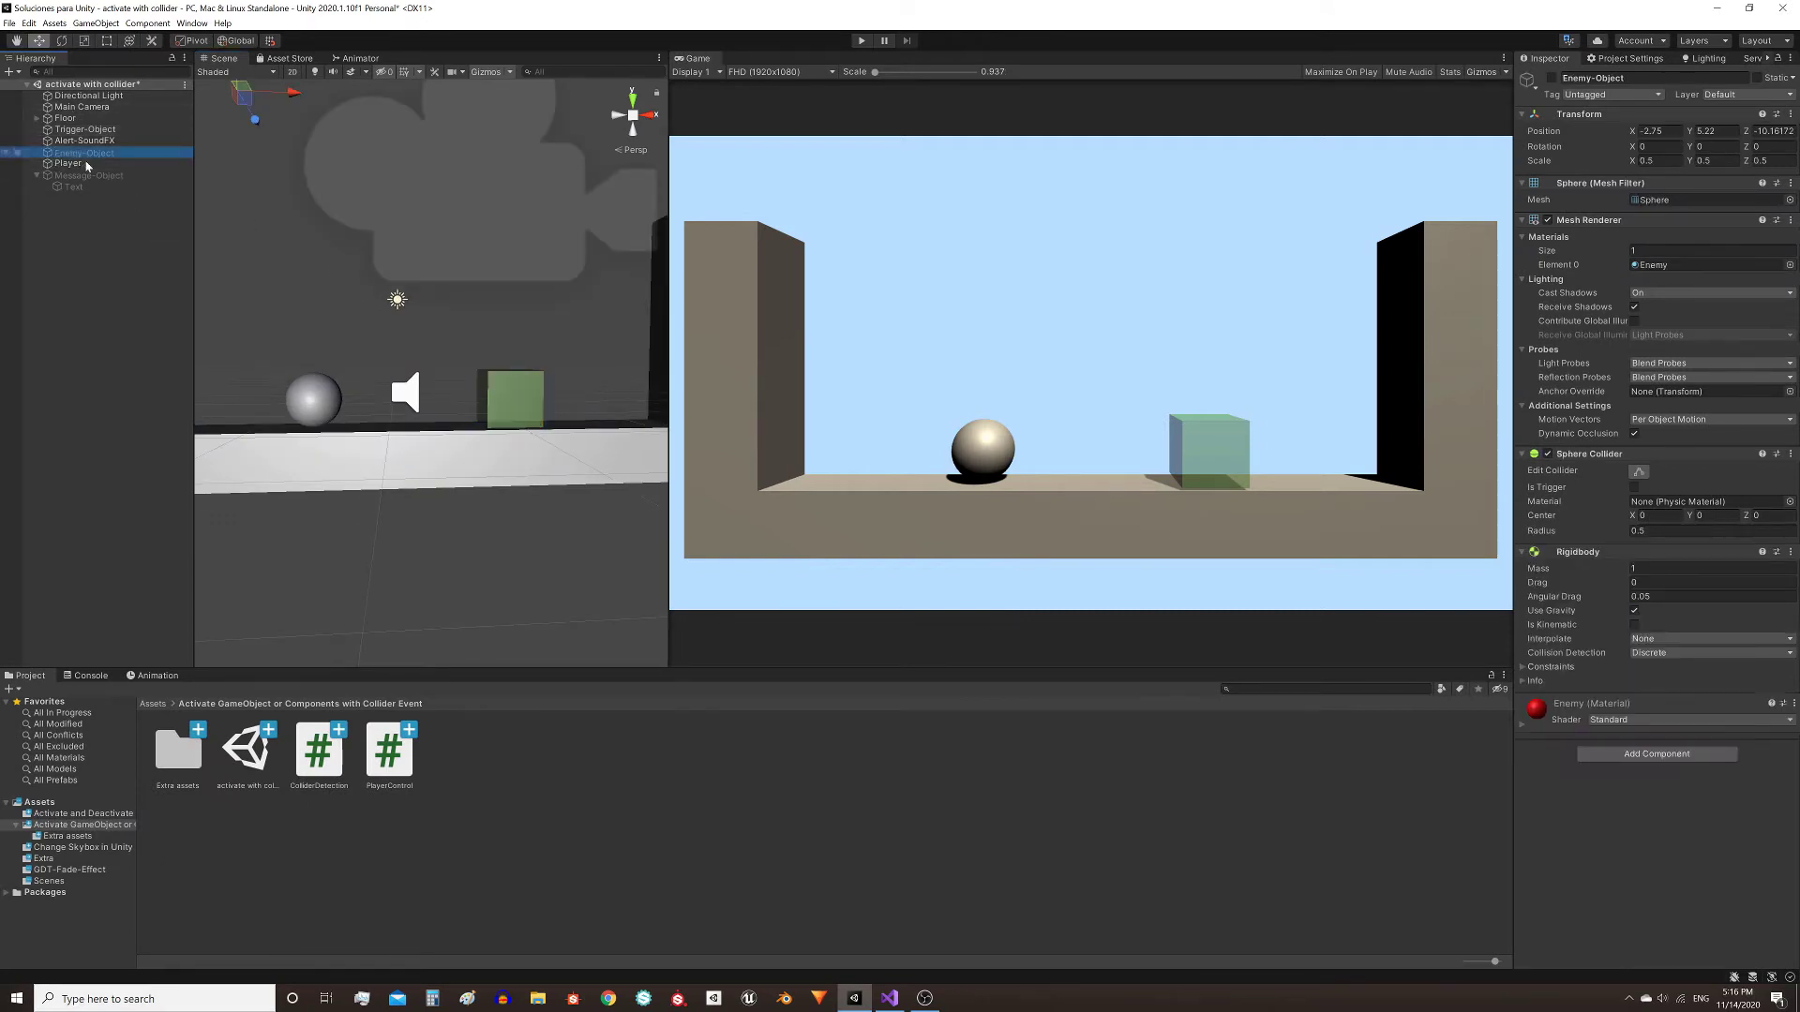
{"action": "double_click", "coordinate": [74, 154]}
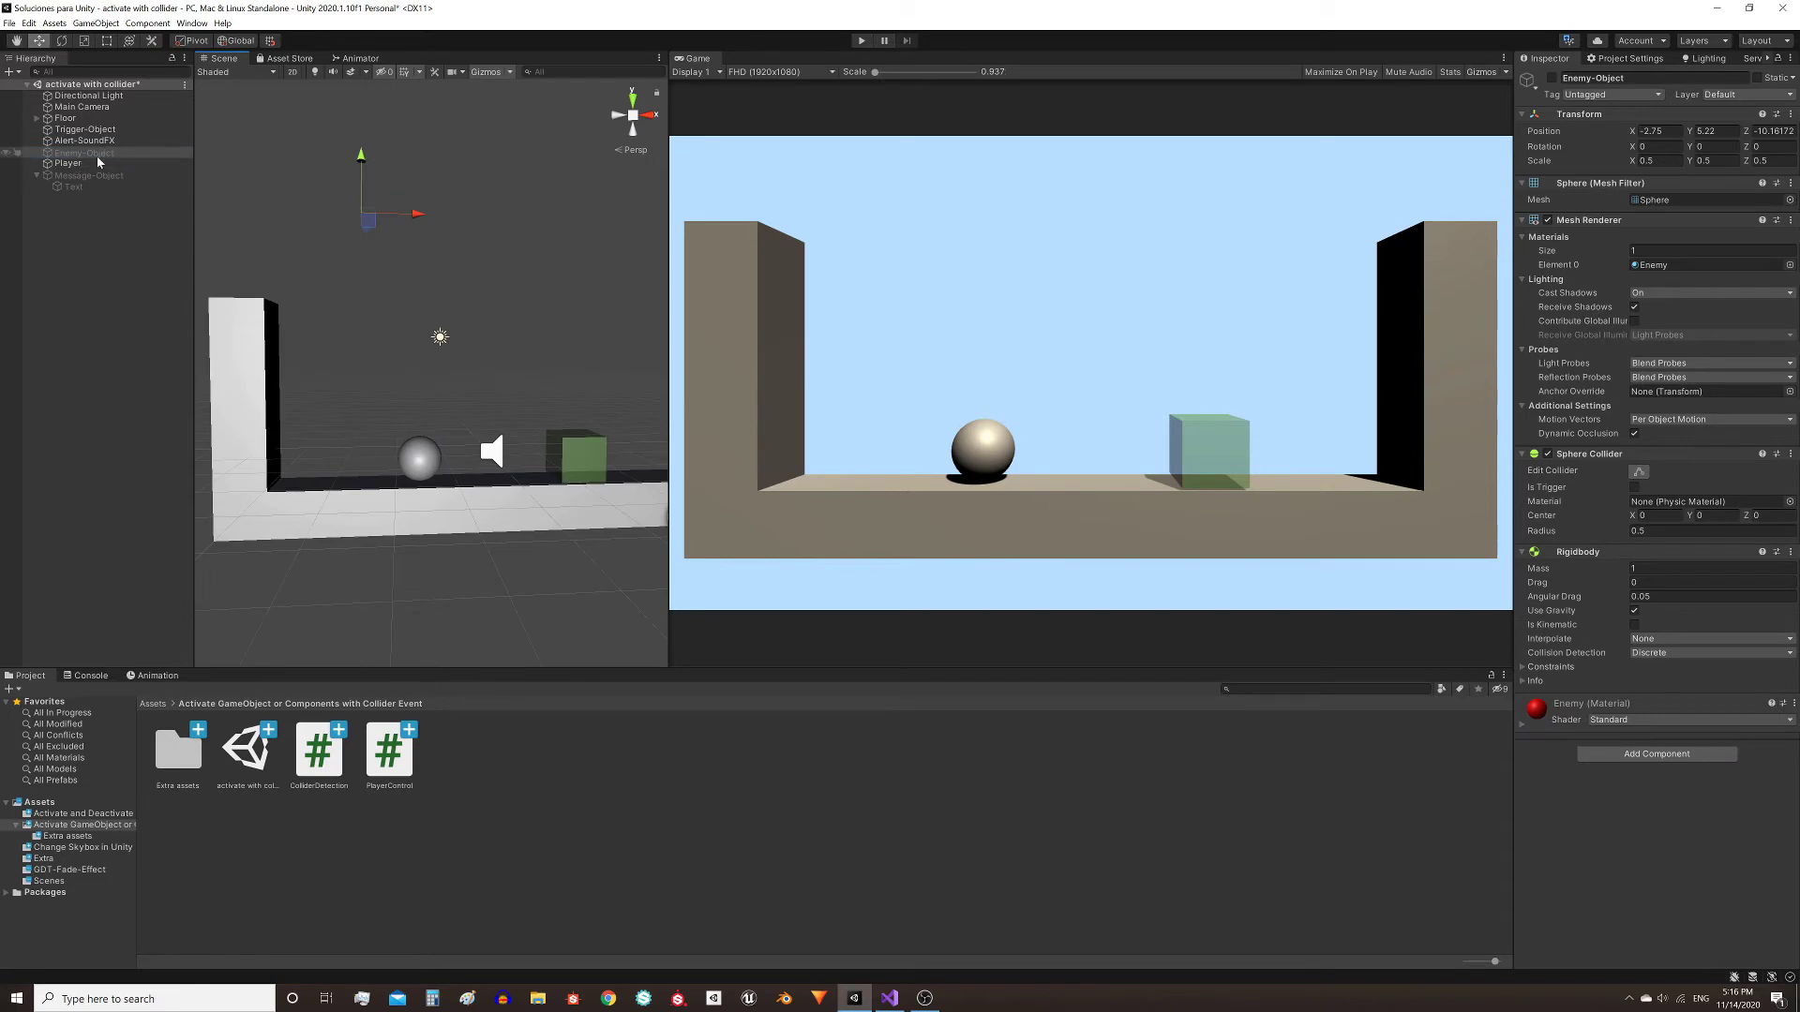
{"action": "left_click", "coordinate": [1552, 78]}
{"action": "key", "text": "ctrl+p"}
{"action": "left_click", "coordinate": [1552, 78]}
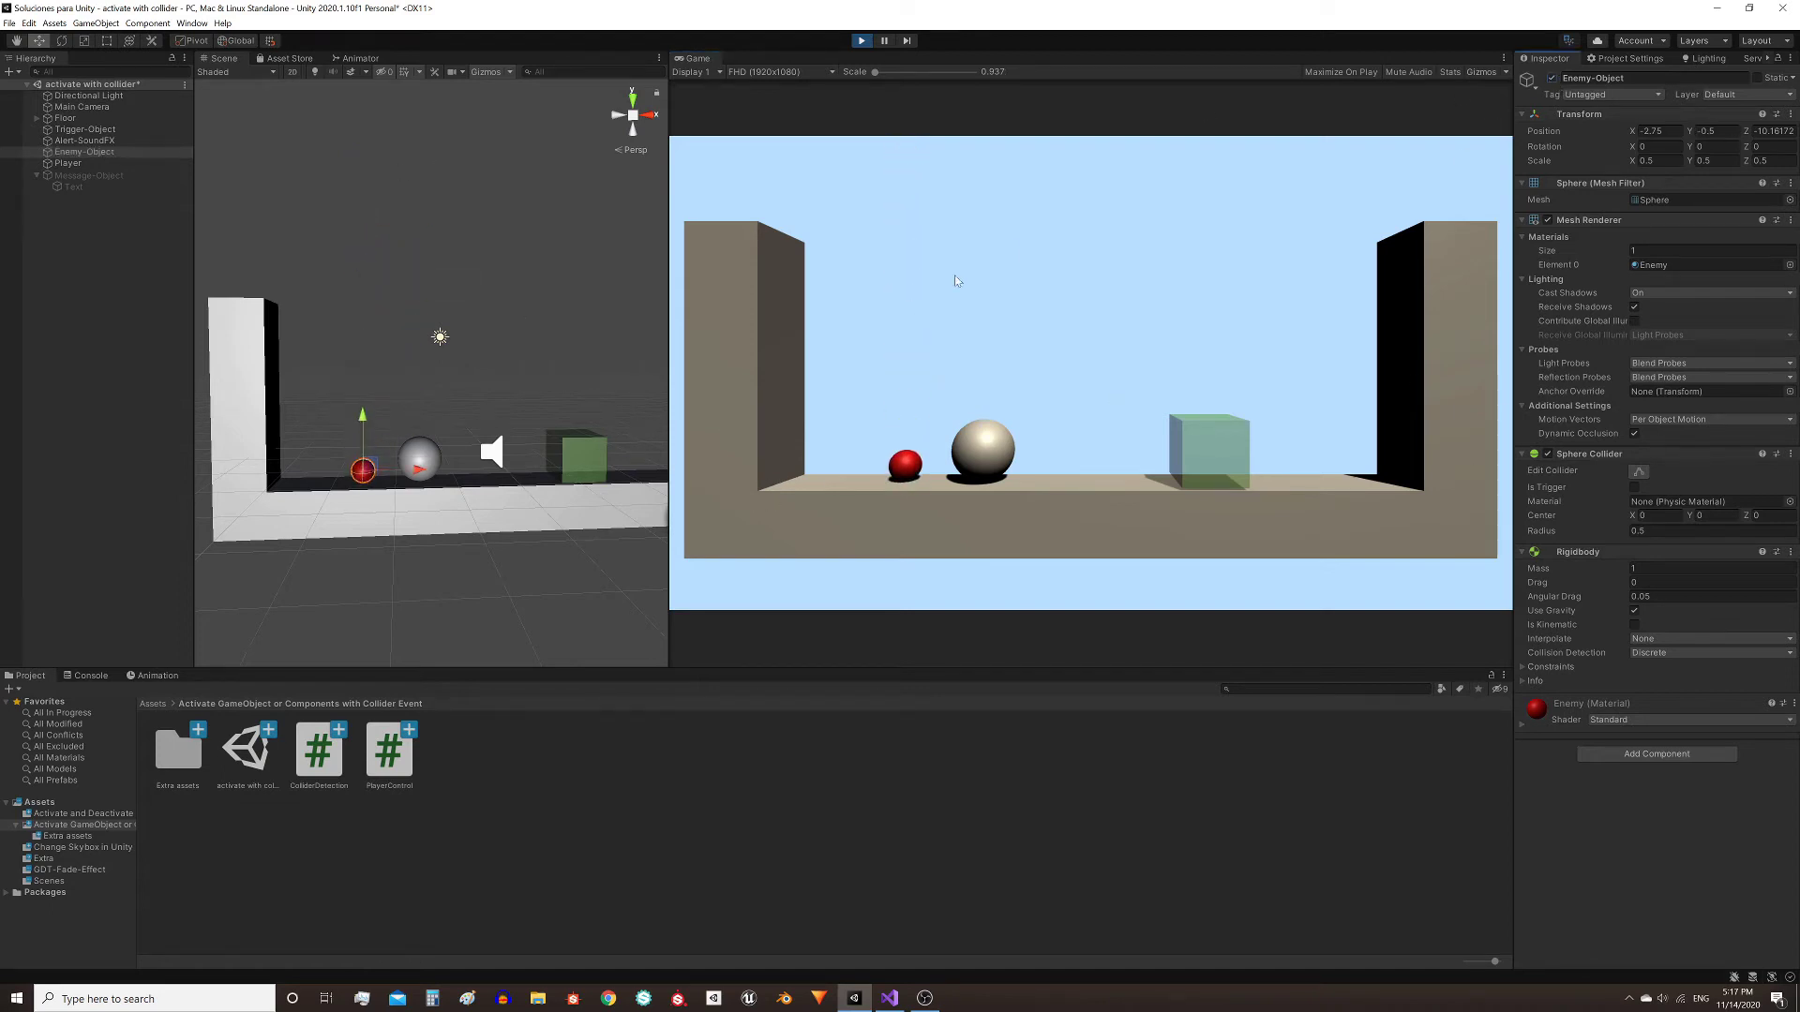
Step: Toggle the Alert-SoundFX Audio Source on and off, leaving it disabled
{"action": "left_click", "coordinate": [85, 140]}
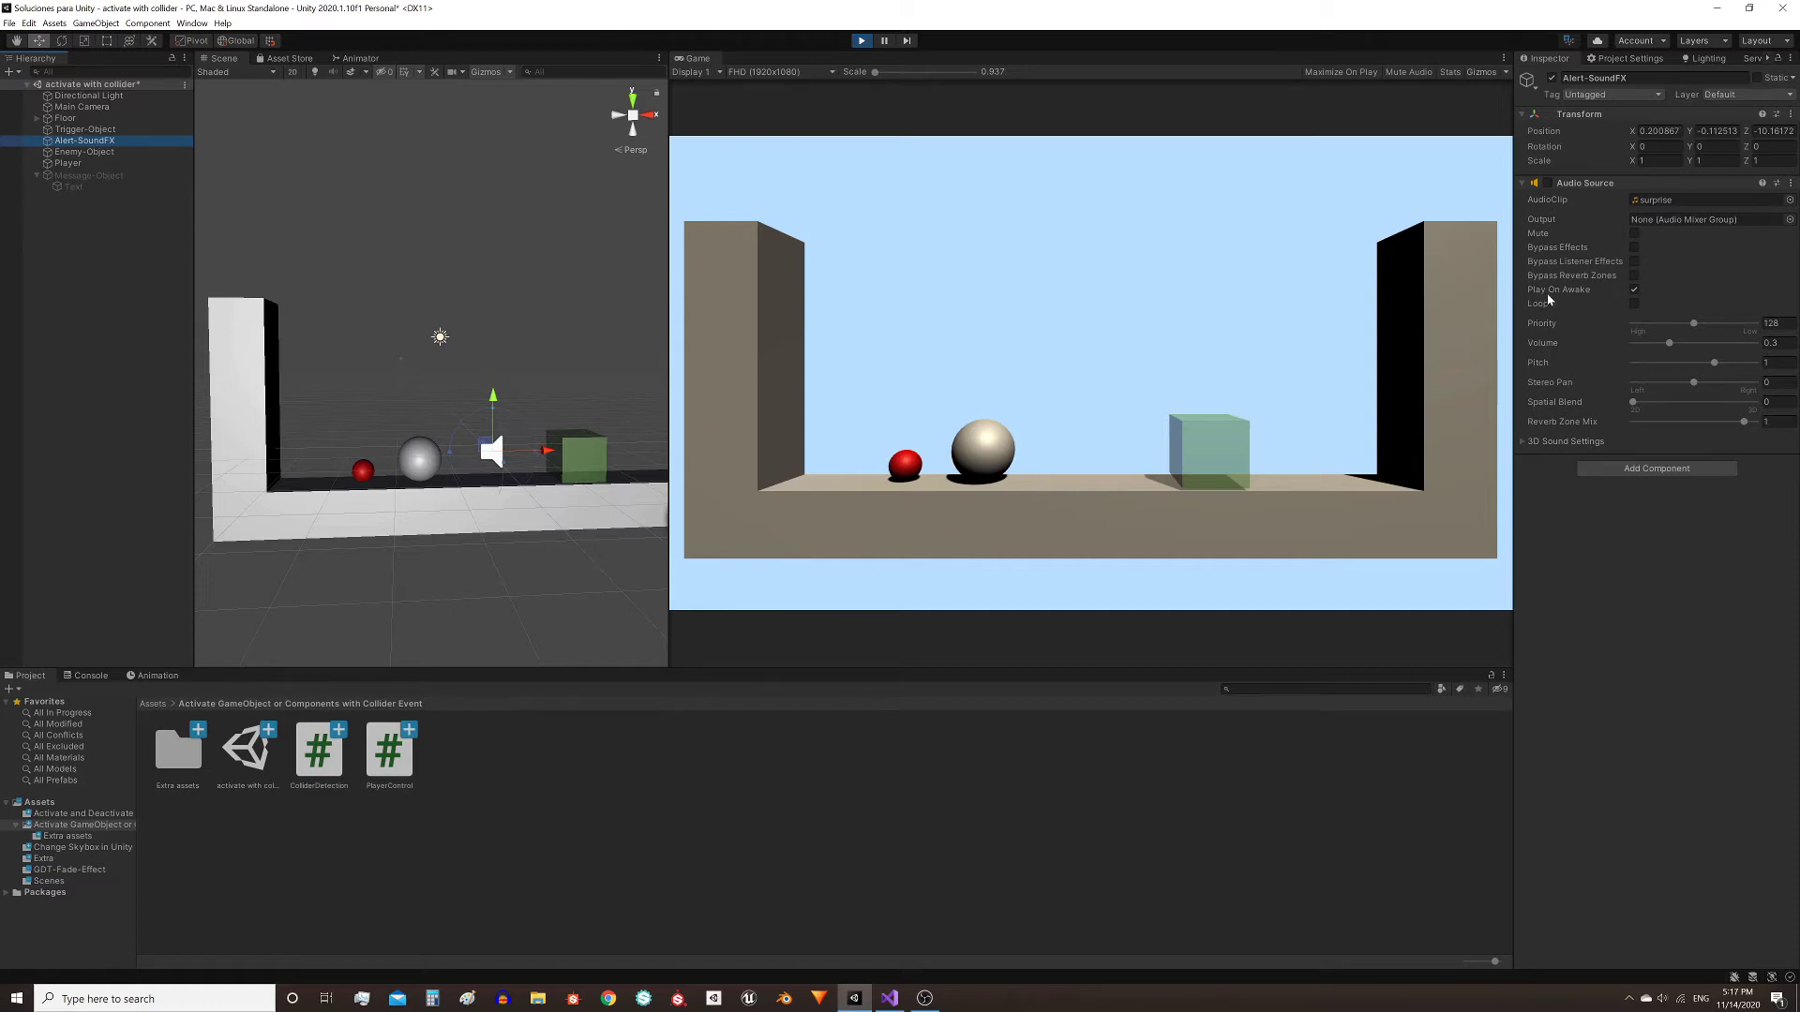
{"action": "left_click", "coordinate": [1547, 185]}
{"action": "left_click", "coordinate": [1548, 185]}
{"action": "left_click", "coordinate": [1547, 184]}
{"action": "left_click", "coordinate": [1548, 185]}
Step: Select Message-Object and roll the player through the trigger to the right wall
{"action": "left_click", "coordinate": [68, 175]}
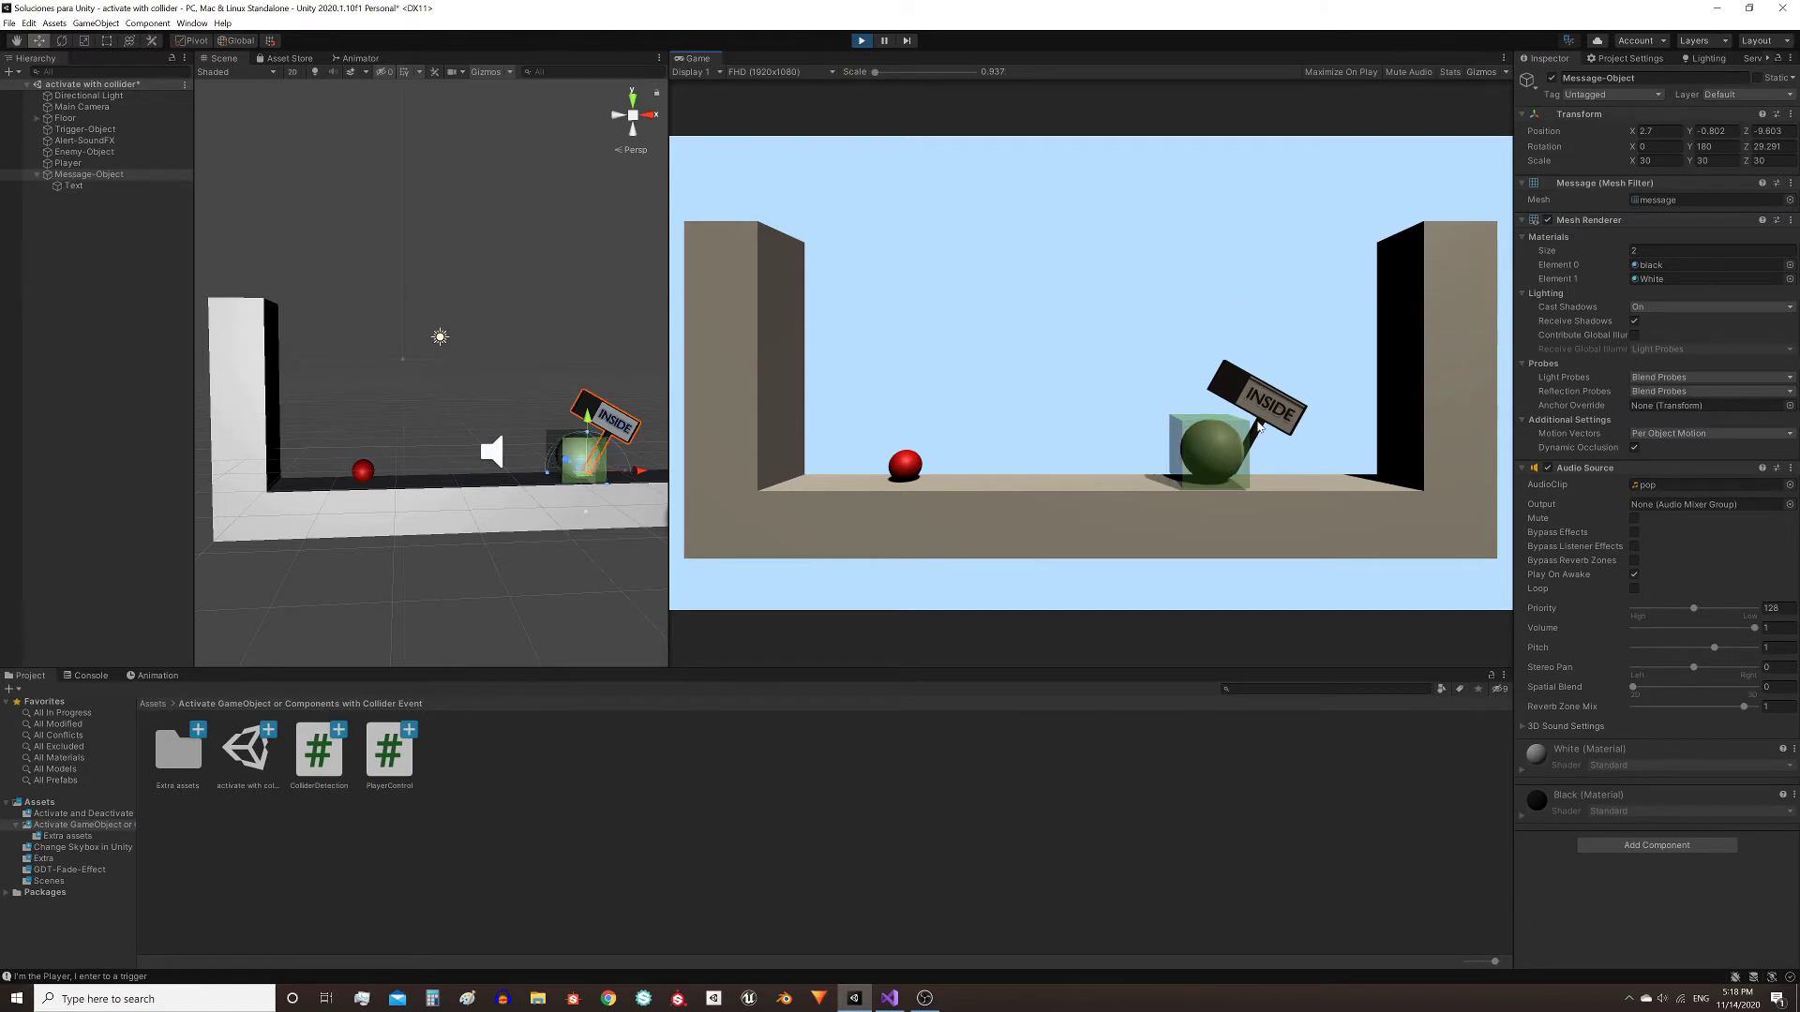
{"action": "key", "text": "Right"}
{"action": "key", "text": "Left"}
{"action": "key", "text": "Right"}
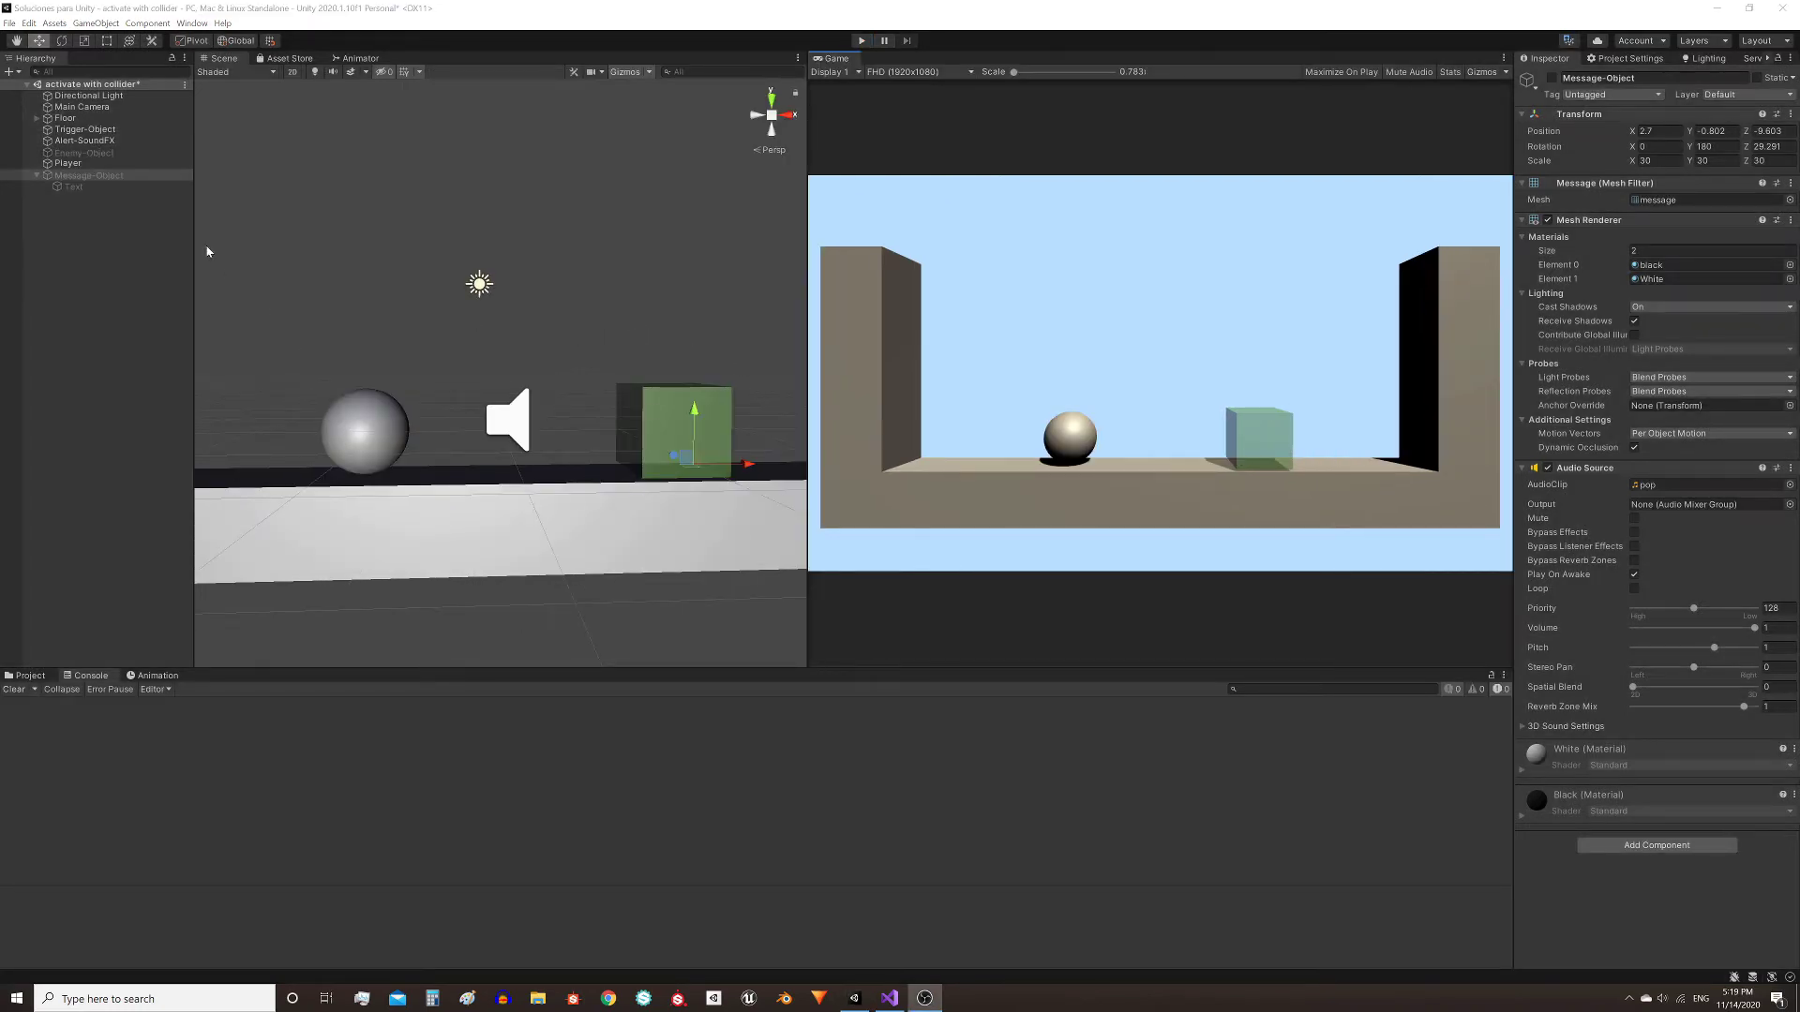
Step: Select Trigger-Object and turn off its Mesh Renderer to make the cube invisible
{"action": "left_click", "coordinate": [83, 130]}
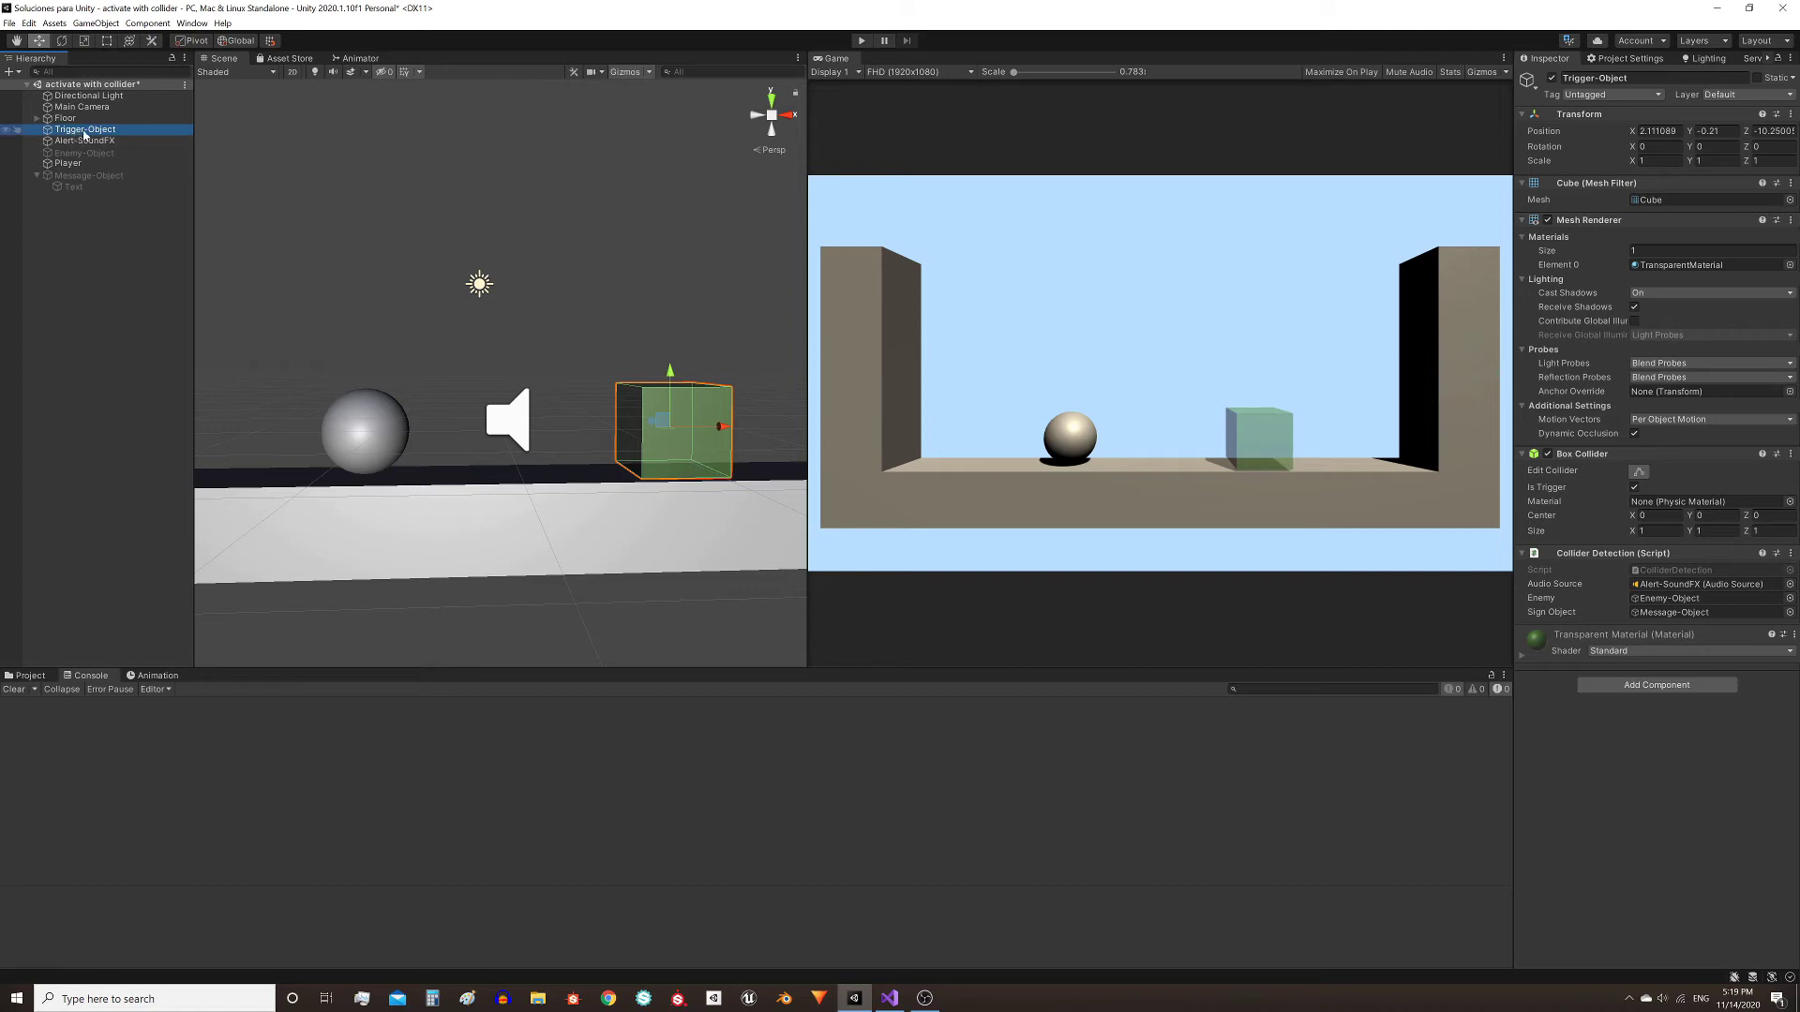
{"action": "right_click_drag", "start_coordinate": [456, 216], "coordinate": [525, 239]}
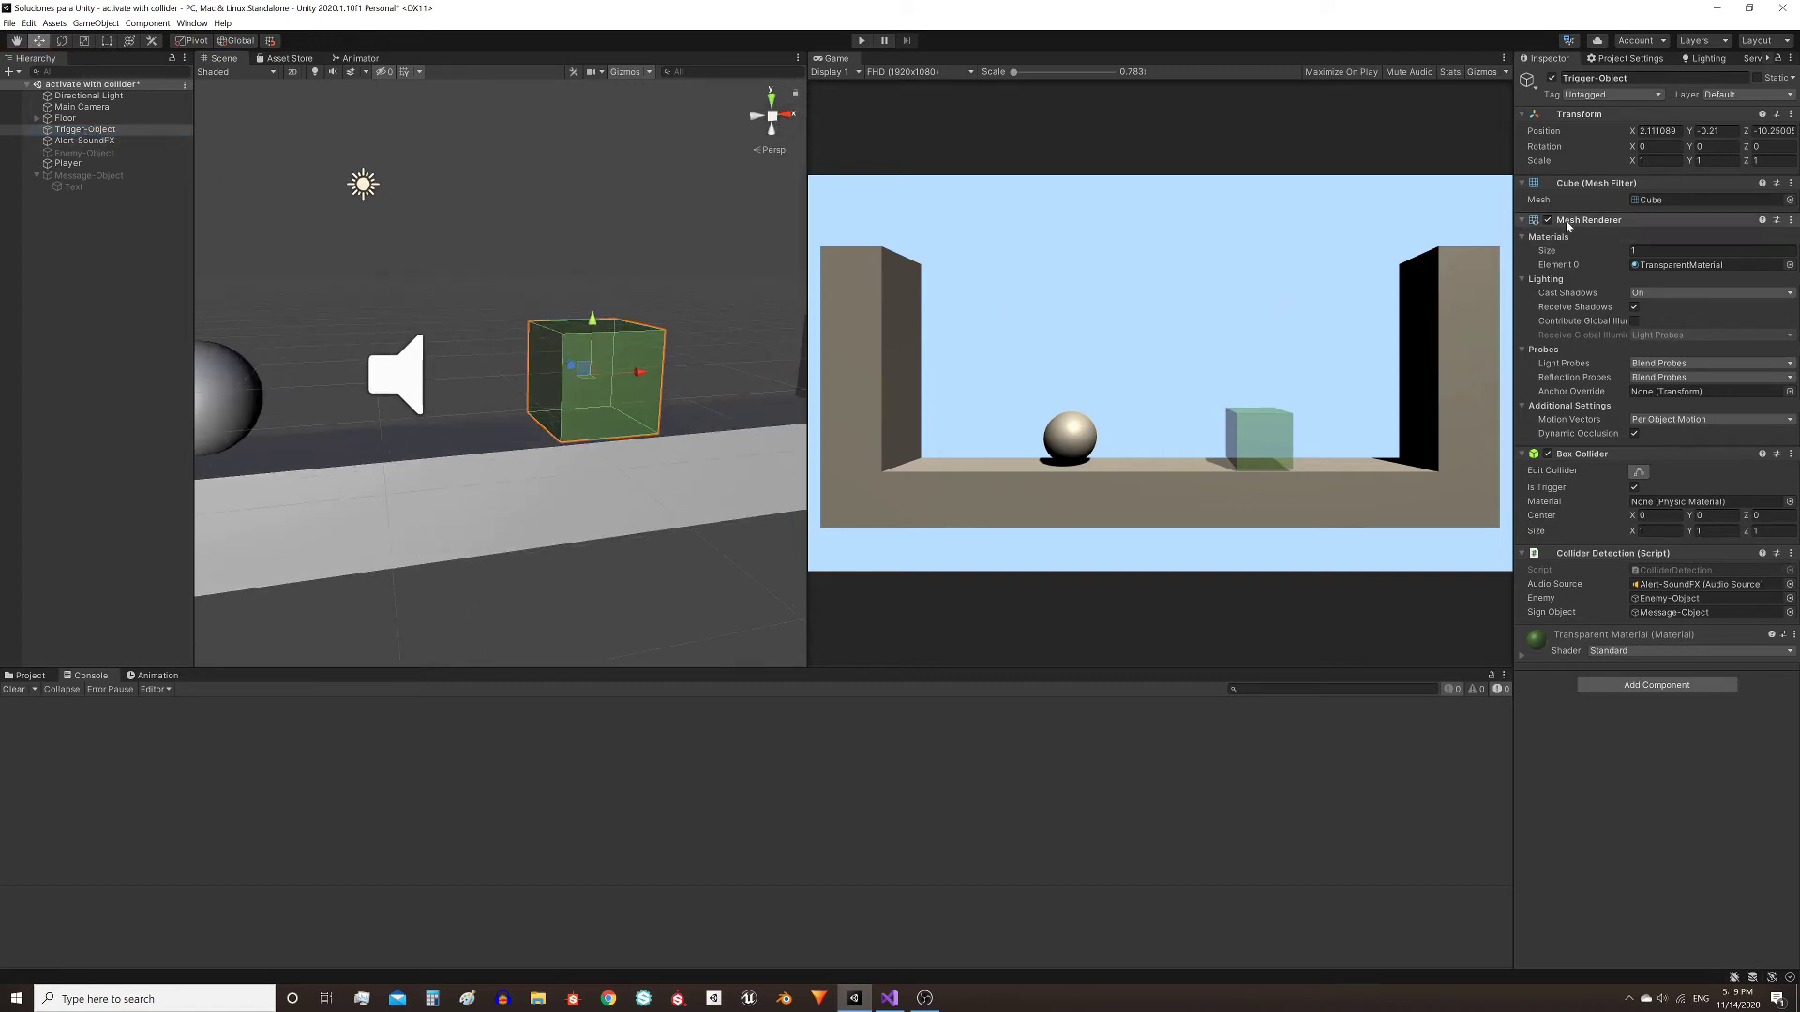
{"action": "scroll", "coordinate": [576, 367], "scroll_direction": "up", "scroll_amount": 2}
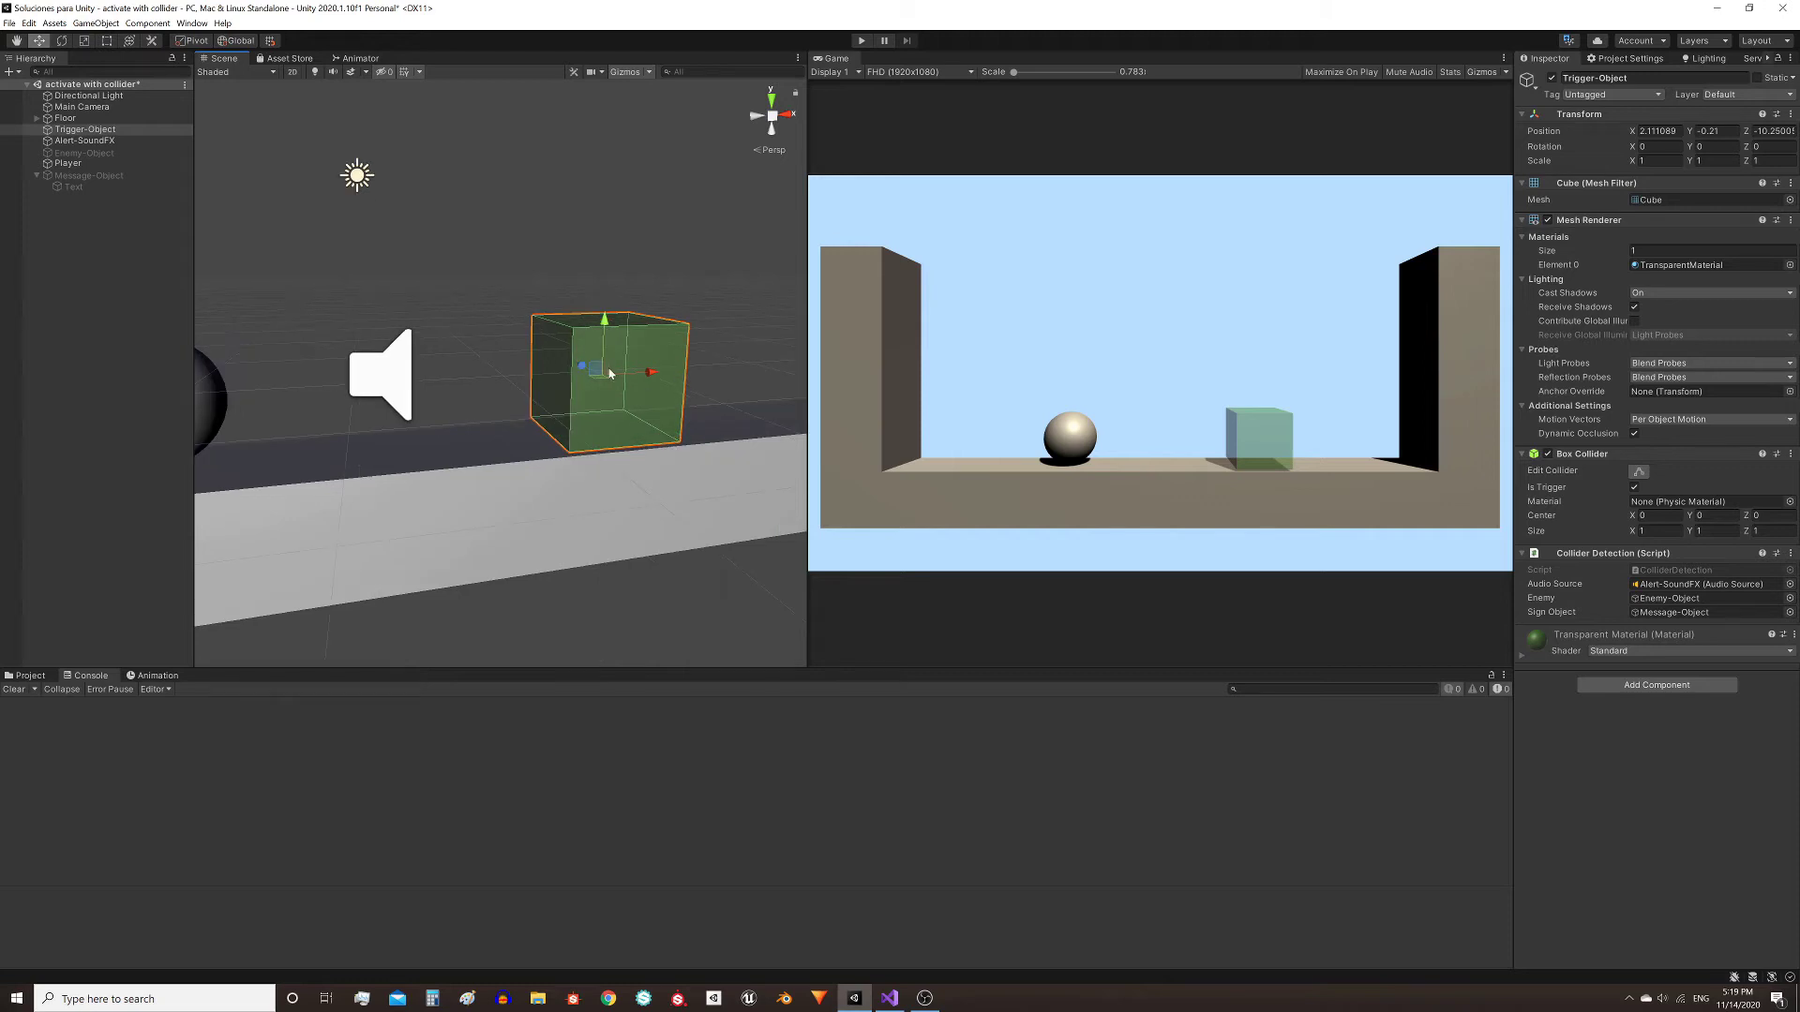
{"action": "scroll", "coordinate": [609, 373], "scroll_direction": "down", "scroll_amount": 1}
{"action": "left_click", "coordinate": [1547, 220]}
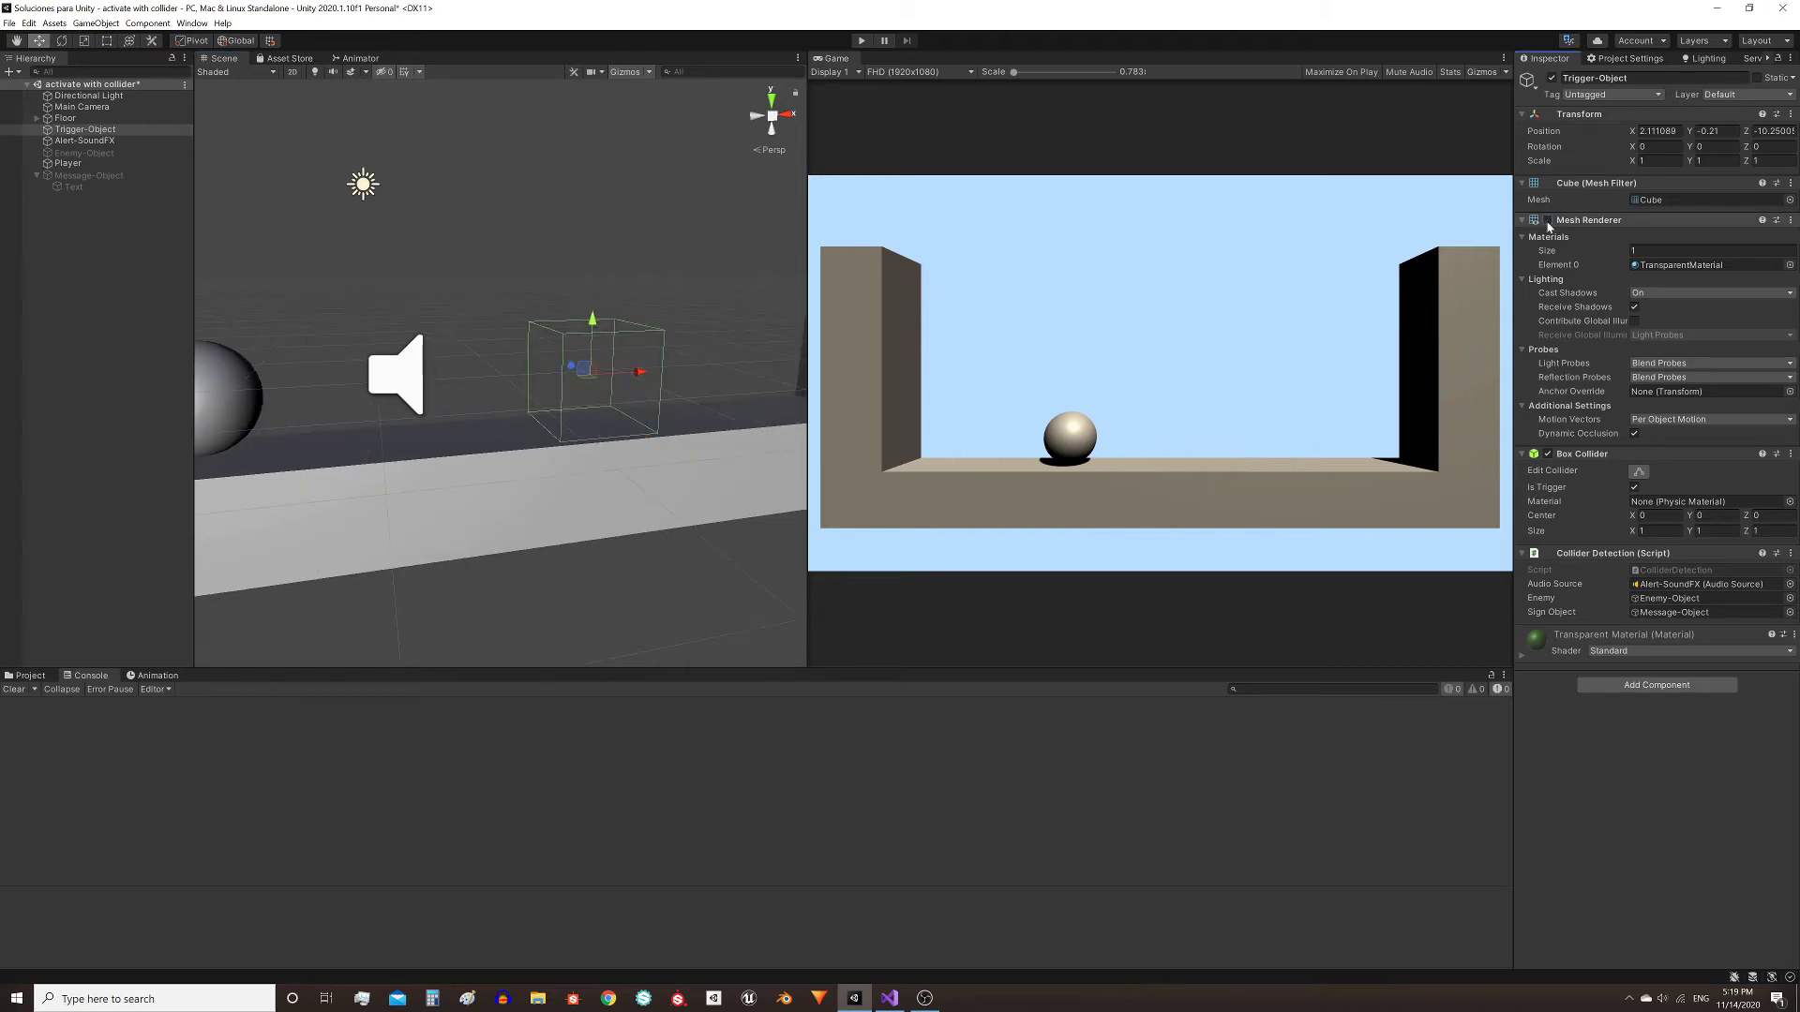
Step: Play-test the invisible trigger, then re-enable its Mesh Renderer and select Player
{"action": "left_click", "coordinate": [861, 41]}
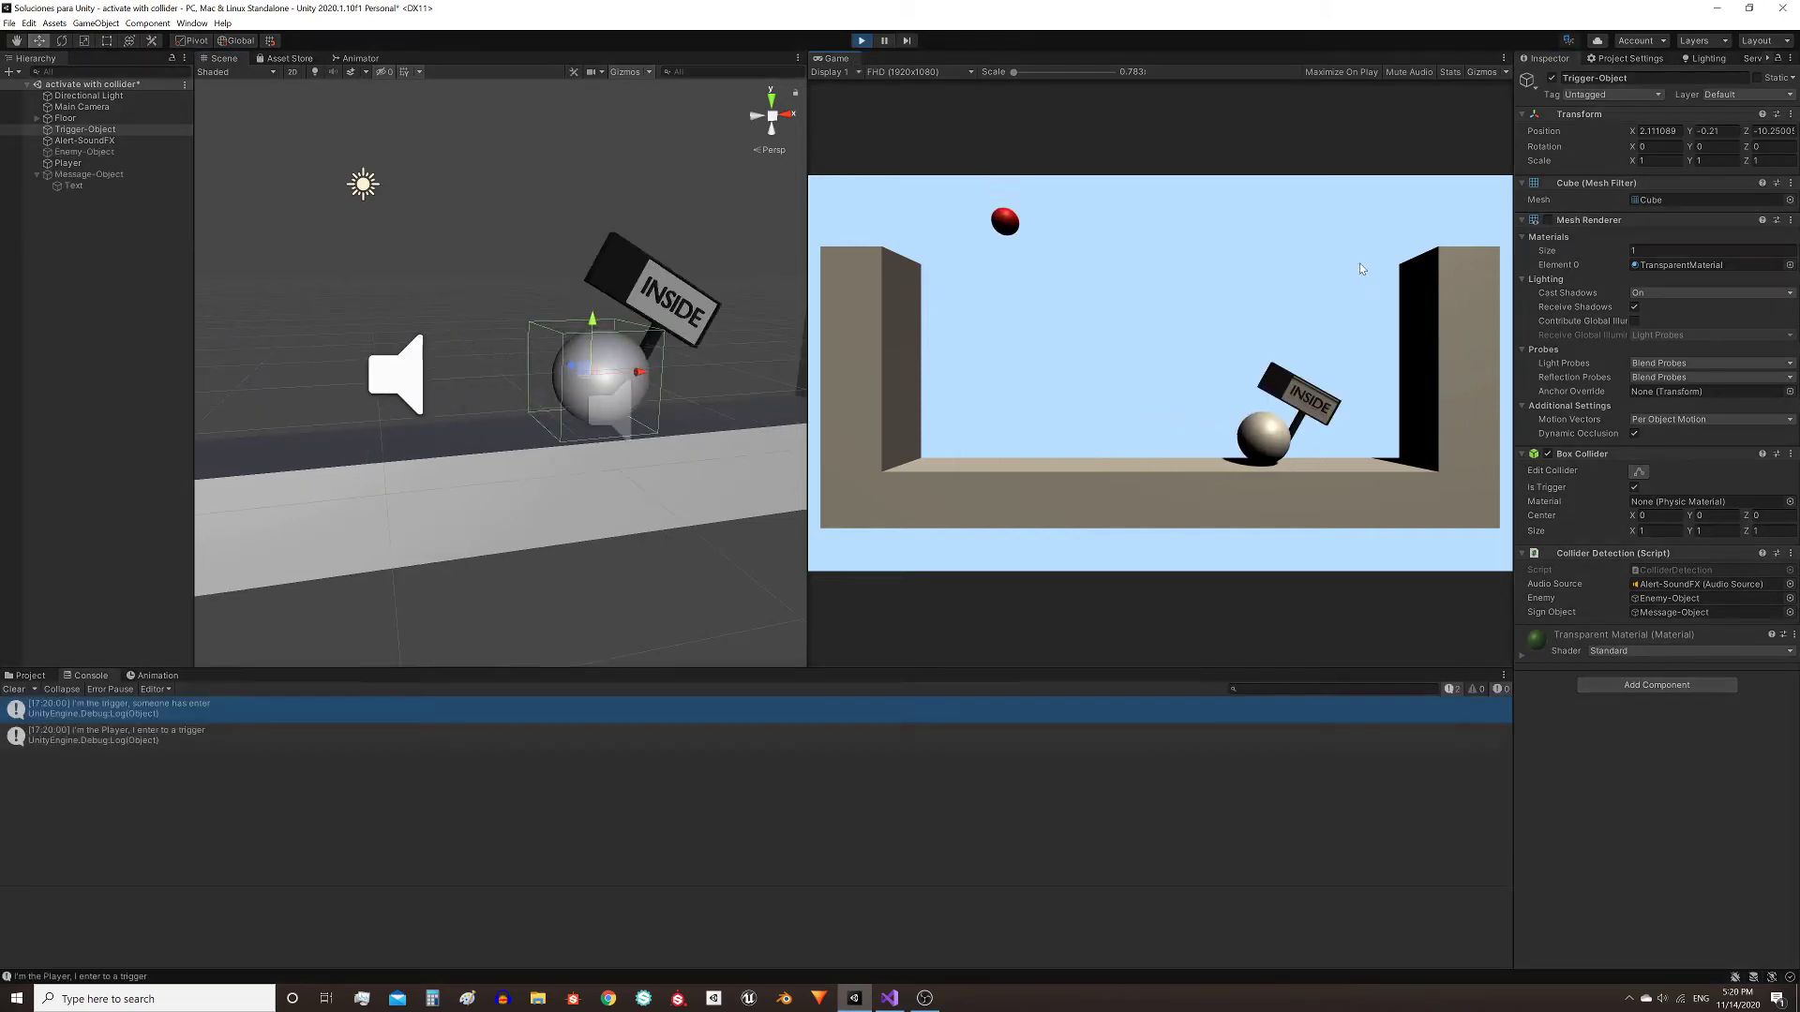
{"action": "key", "text": "ctrl+p"}
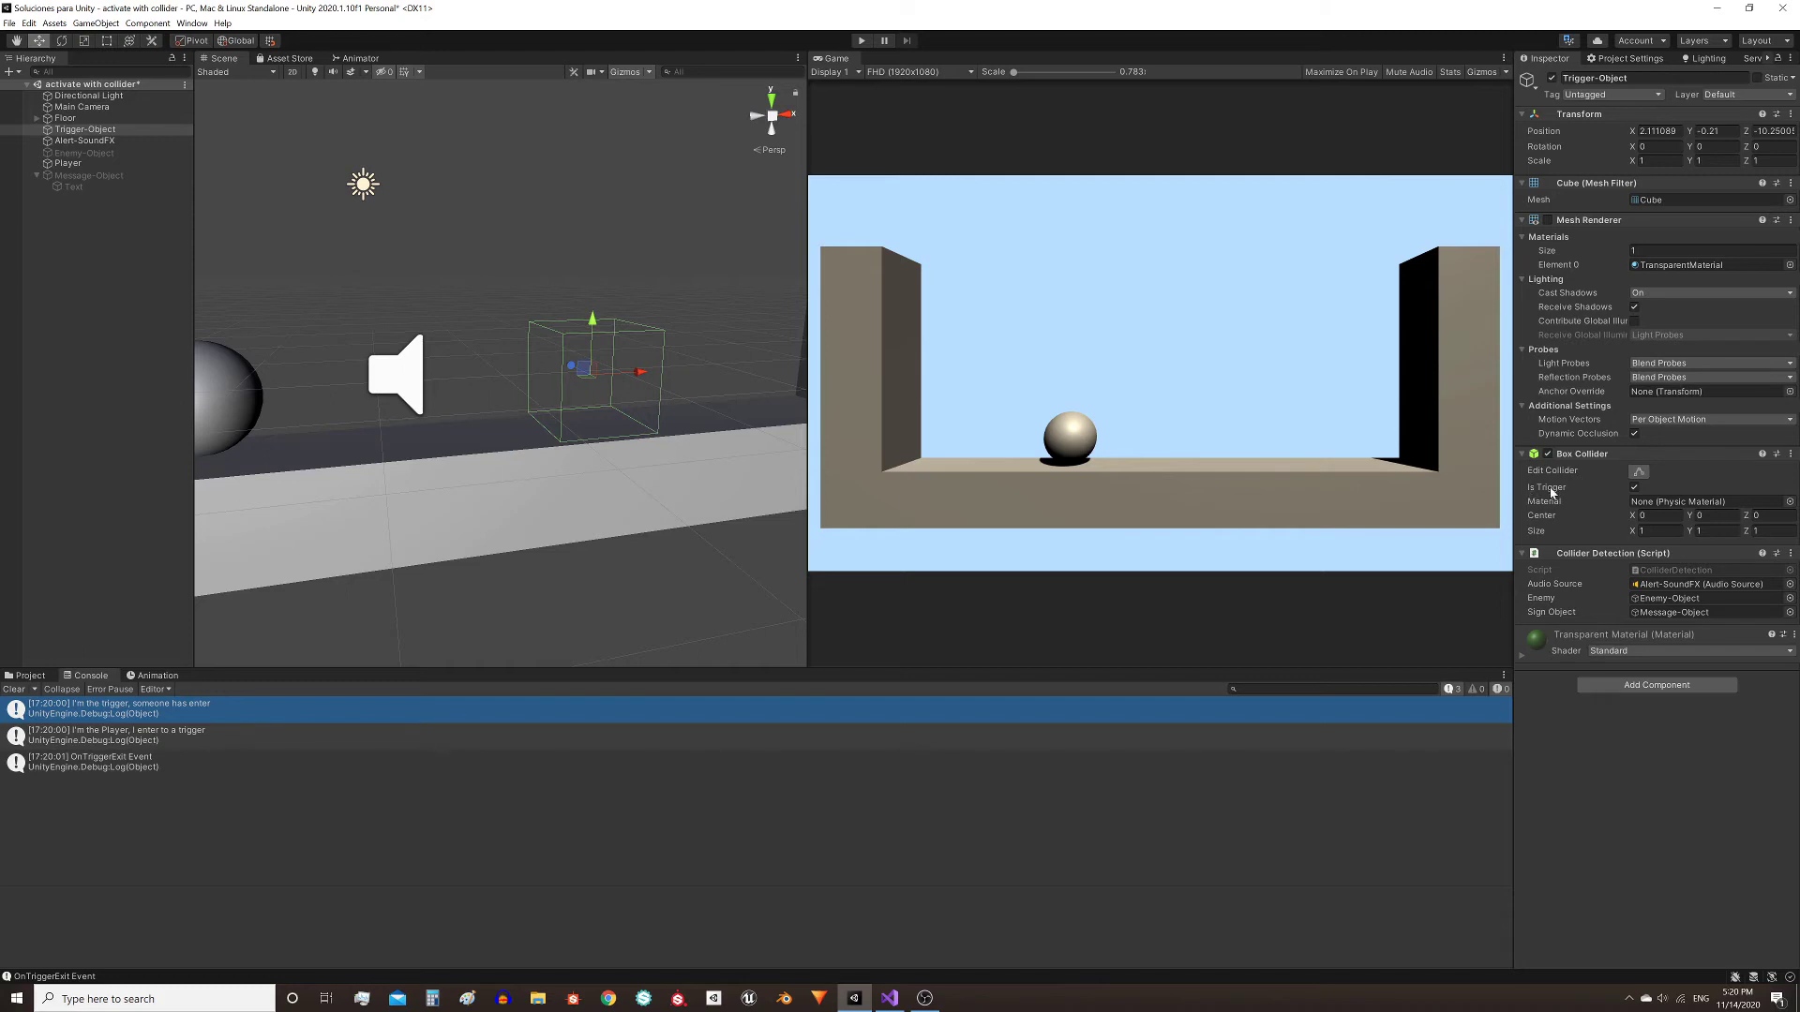
{"action": "left_click", "coordinate": [1548, 221]}
{"action": "left_click", "coordinate": [68, 163]}
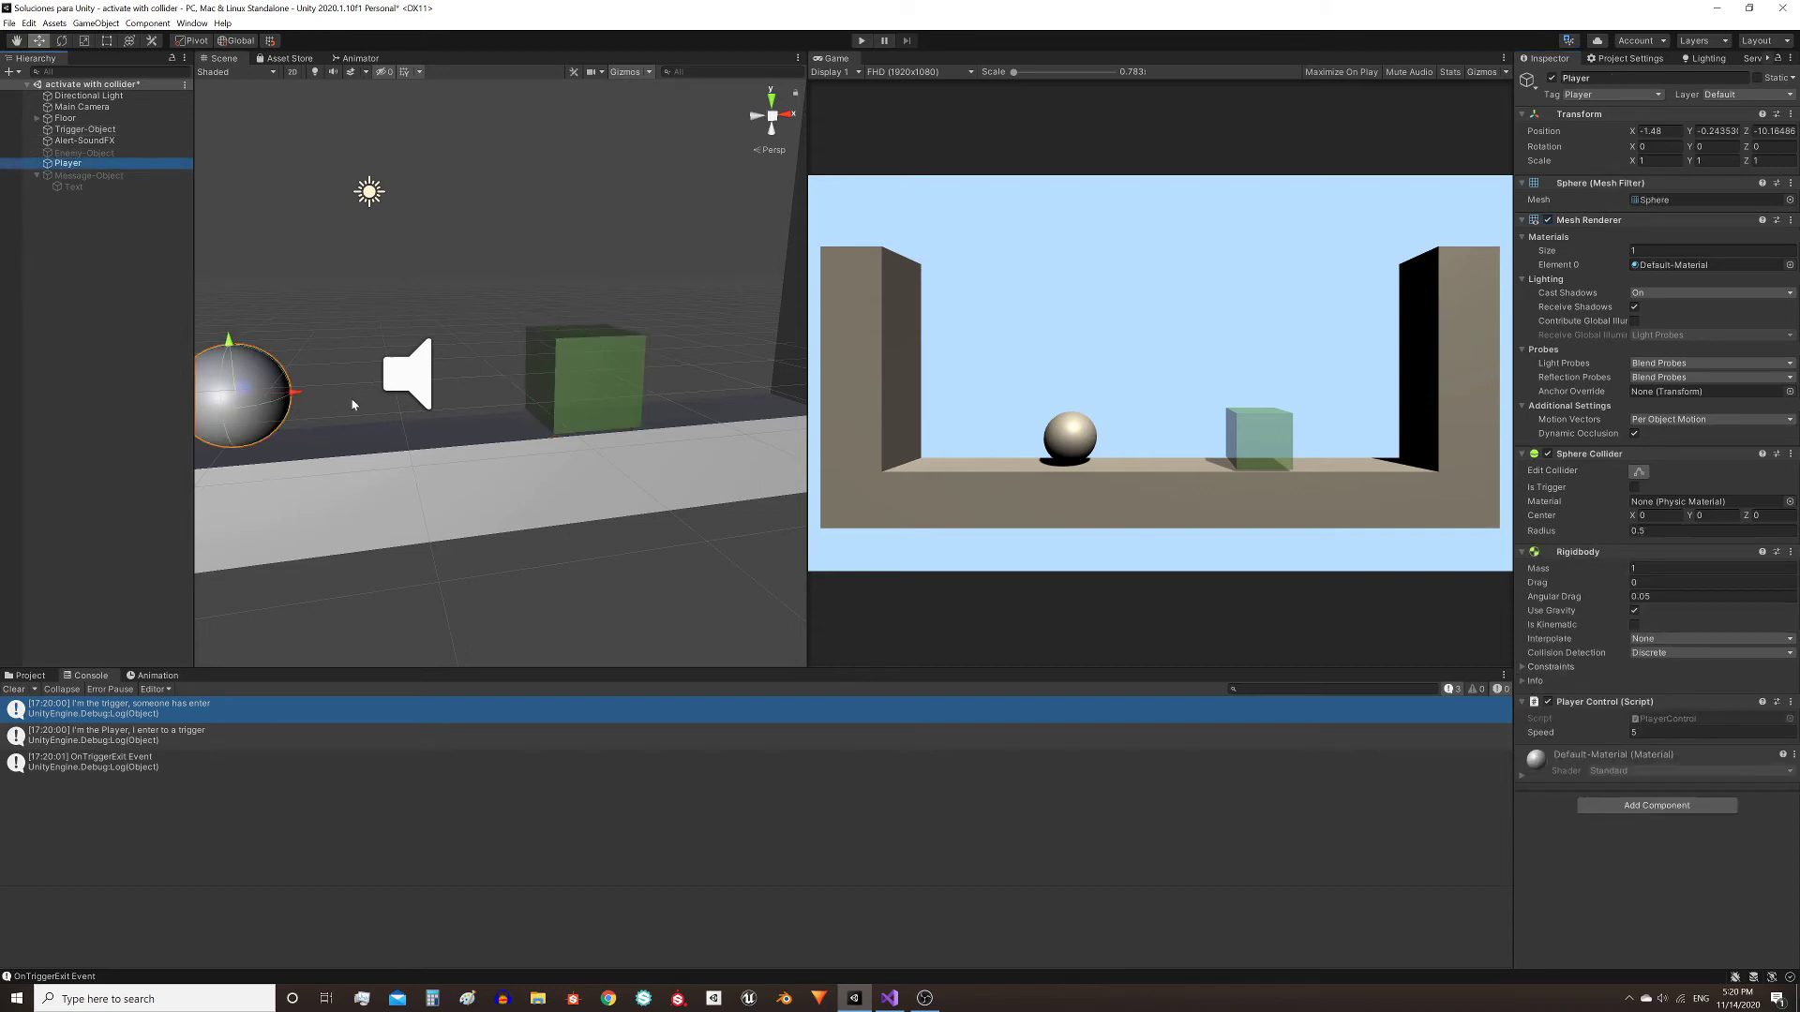
Step: Disable the Player's Sphere Collider and run a brief play test
{"action": "left_click", "coordinate": [1547, 454]}
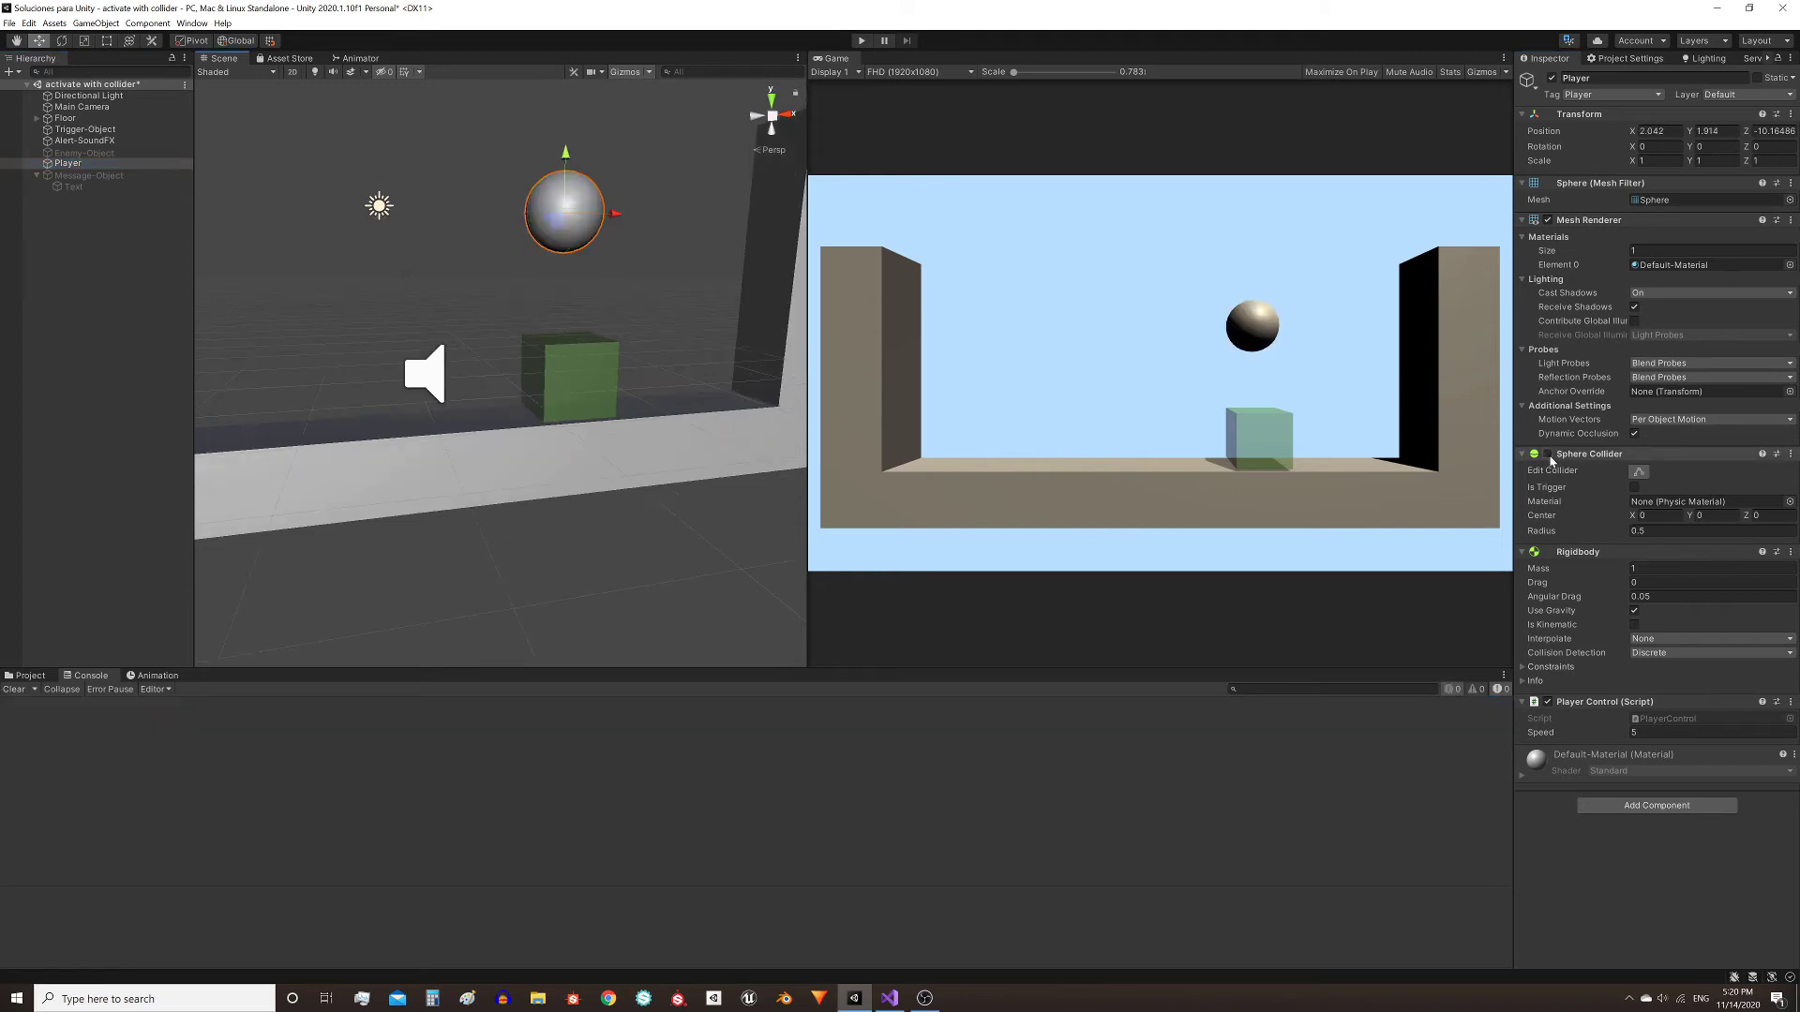
{"action": "key", "text": "ctrl+p"}
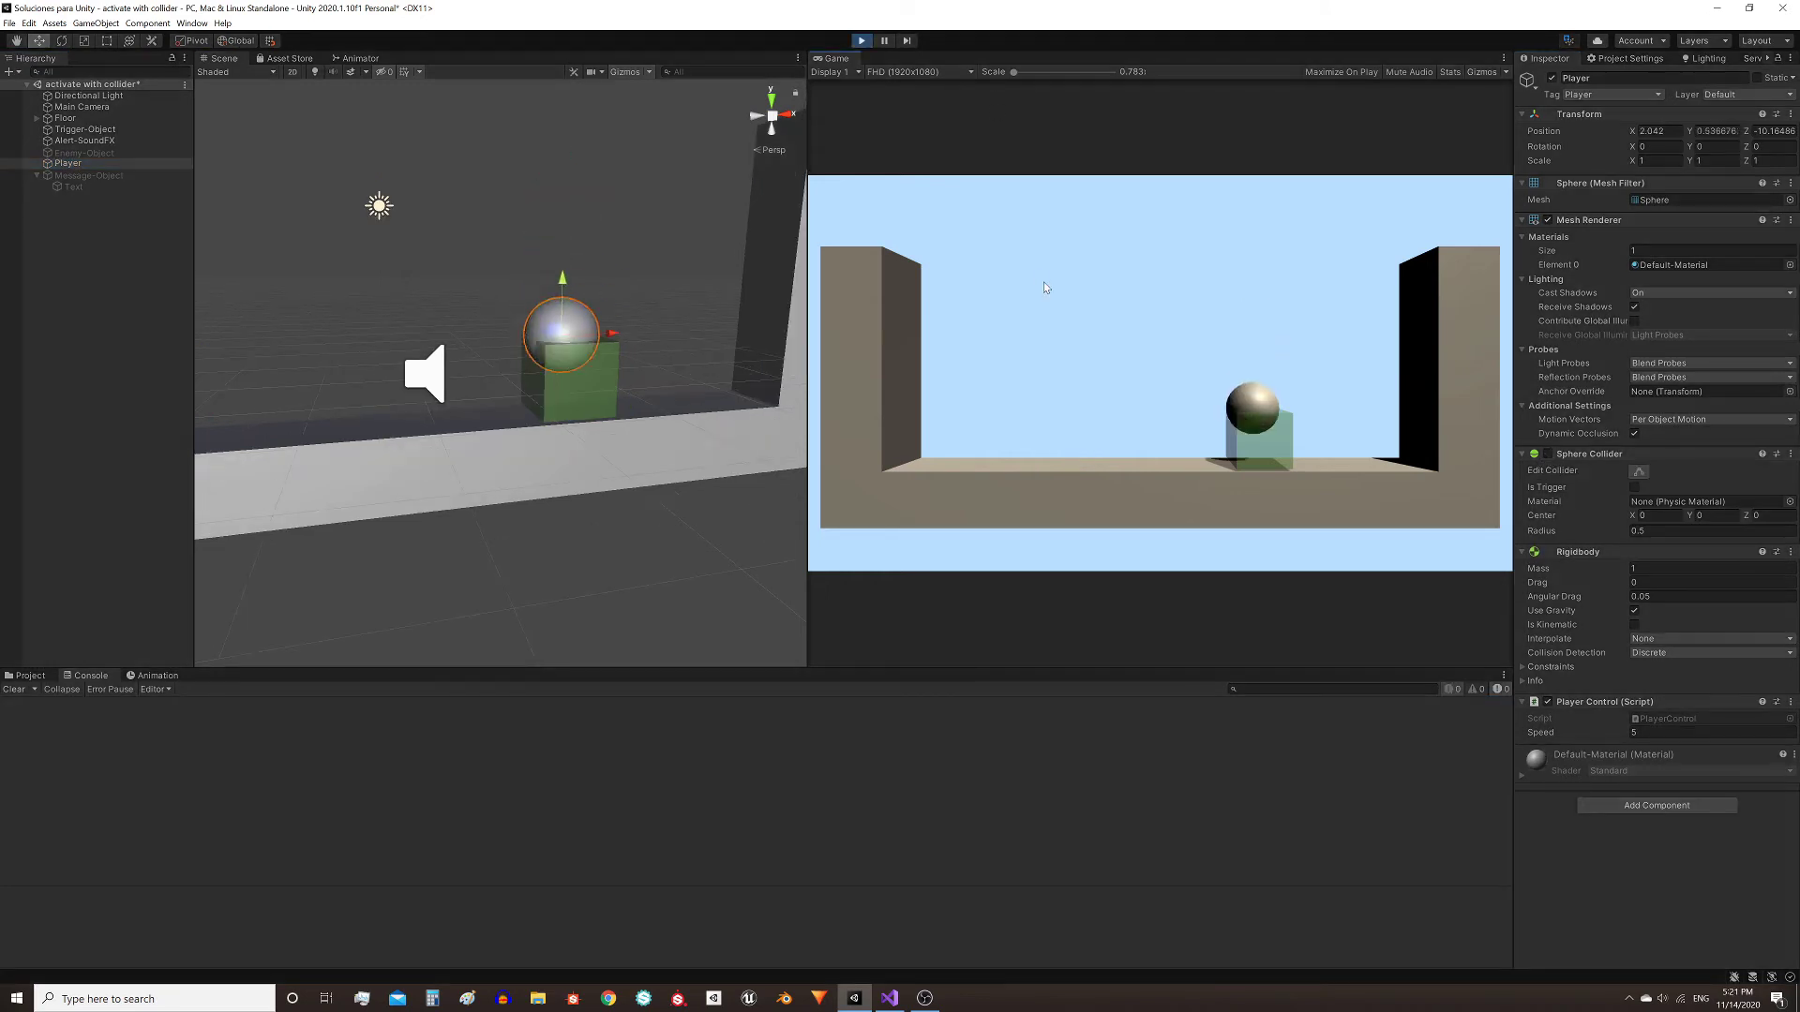
{"action": "key", "text": "ctrl+p"}
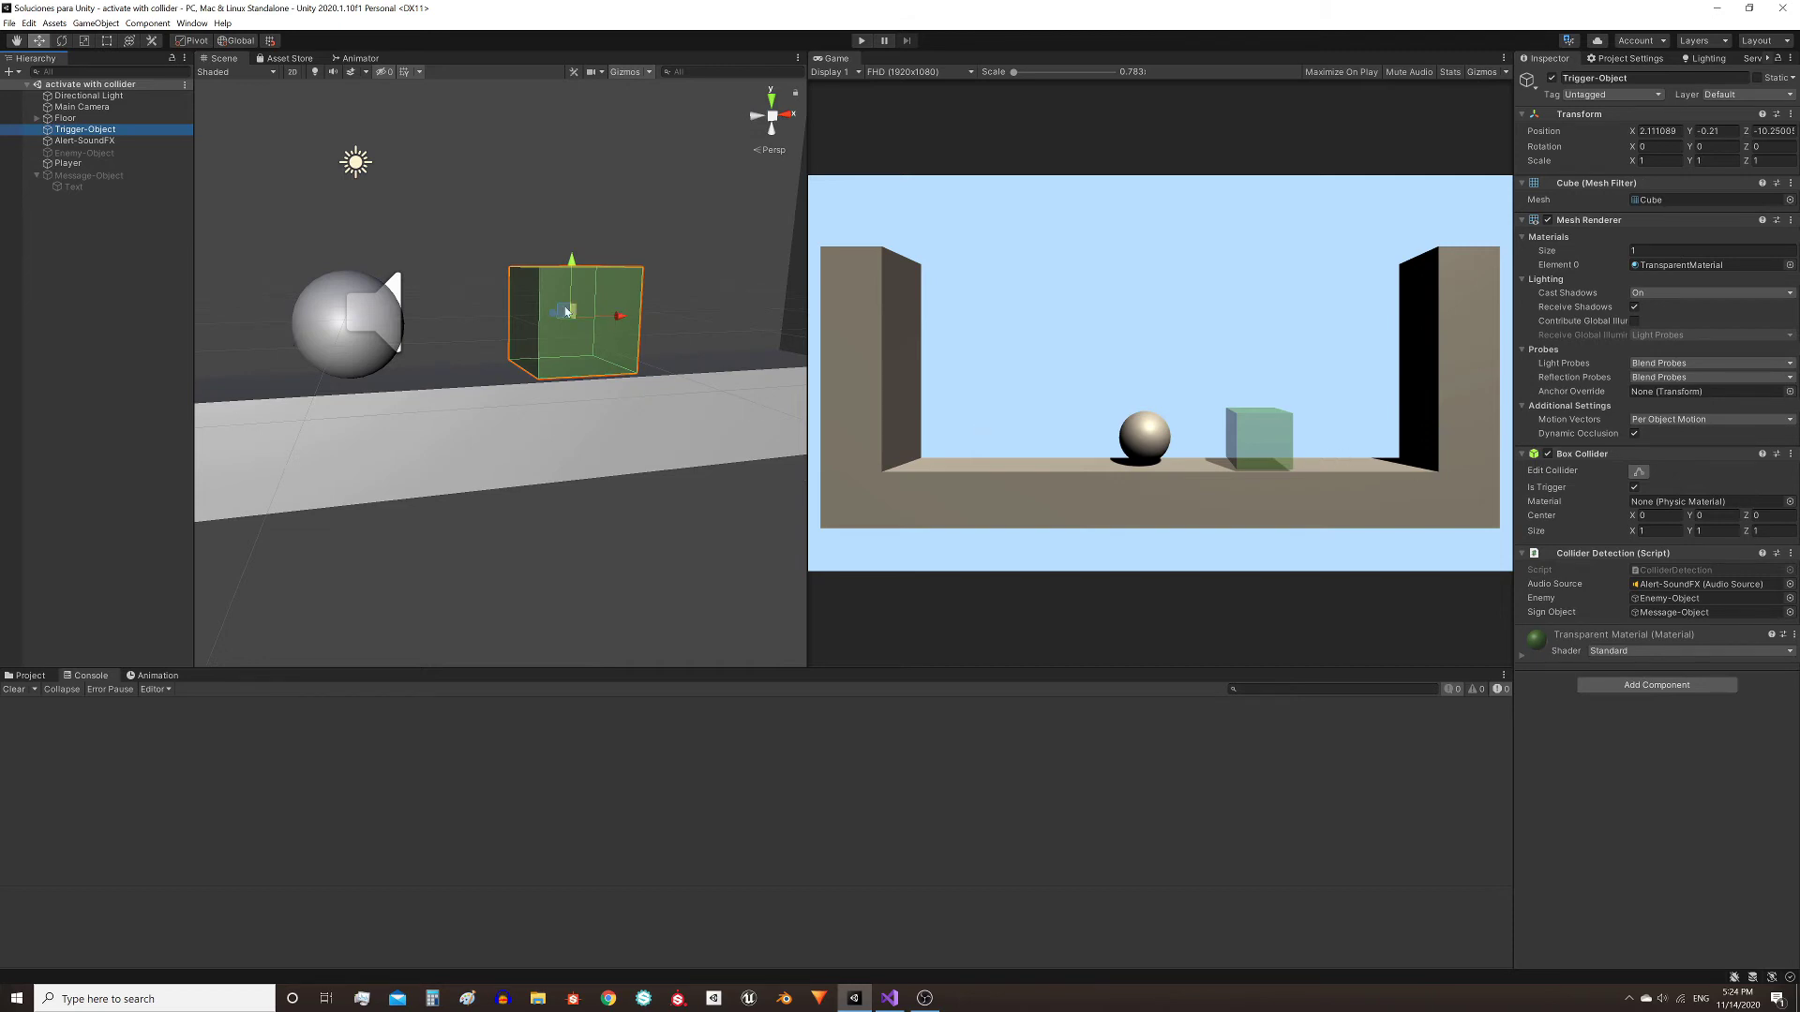
Step: Zoom the Scene view and select Player to show its Sphere Collider and Player Control script
{"action": "scroll", "coordinate": [570, 308], "scroll_direction": "up", "scroll_amount": 2}
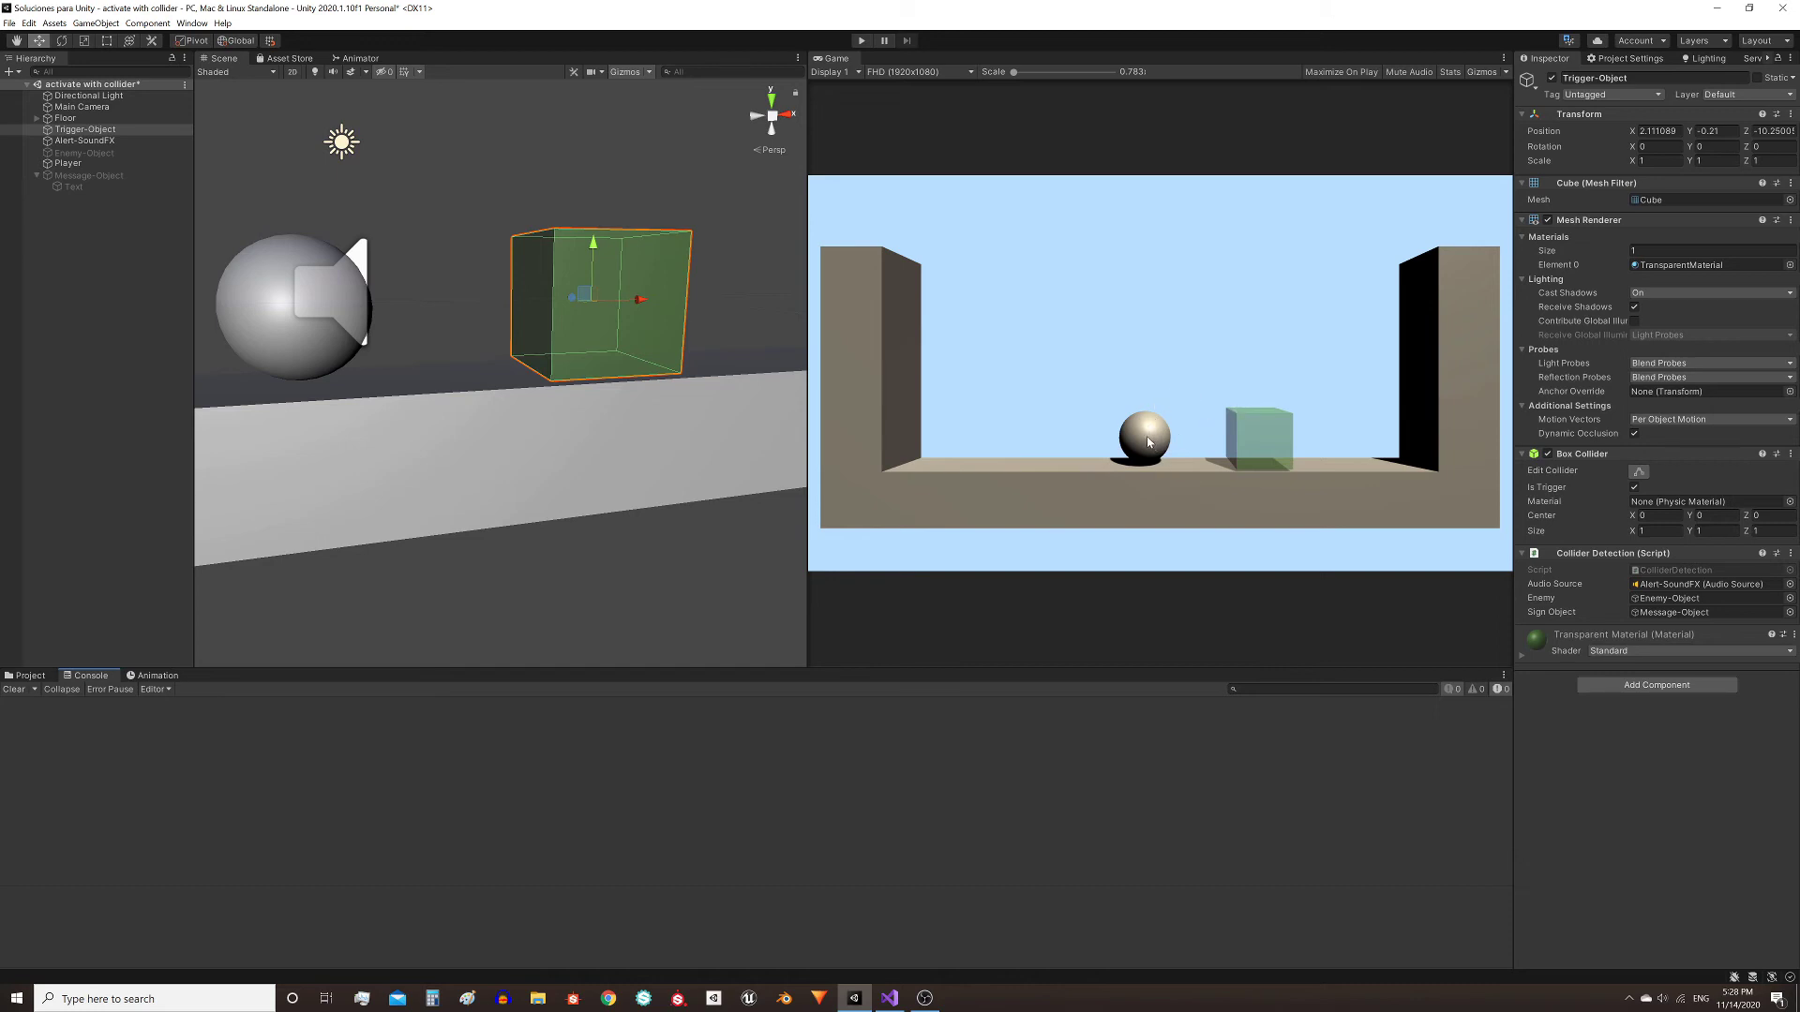
{"action": "left_click", "coordinate": [291, 300]}
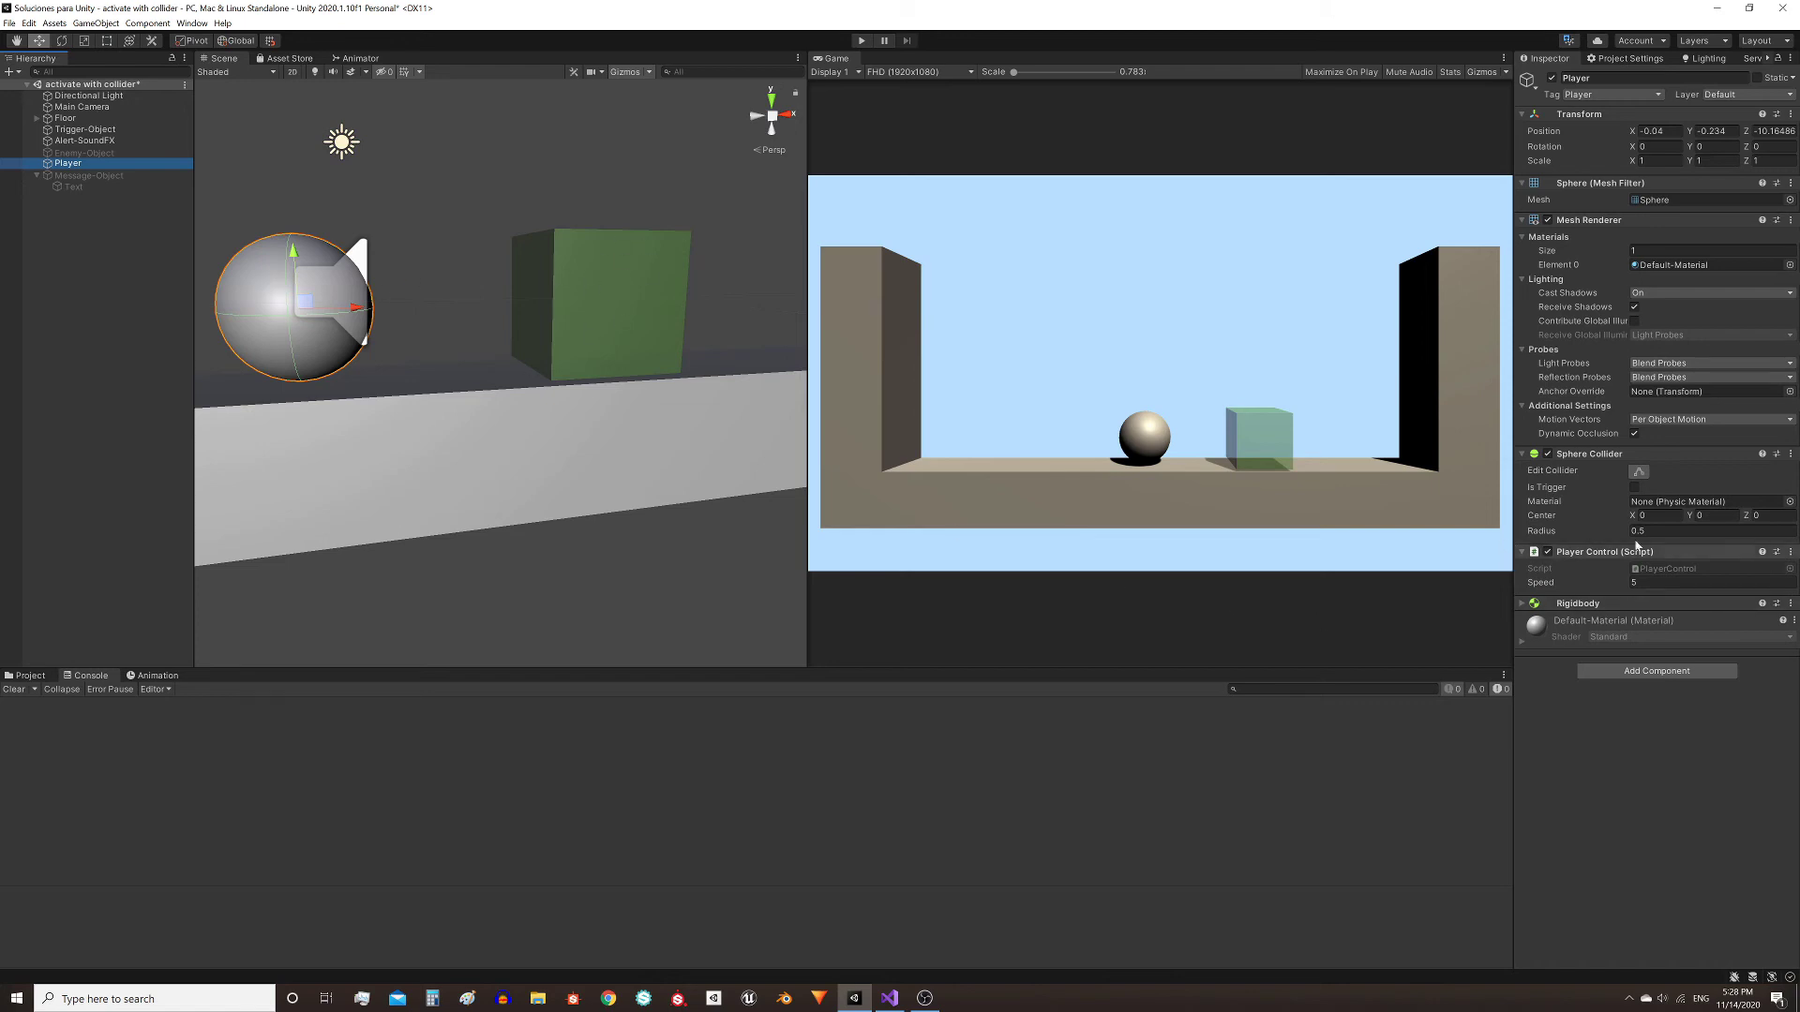
Step: Run the game and roll the ball right into the trigger cube
{"action": "key", "text": "ctrl+p"}
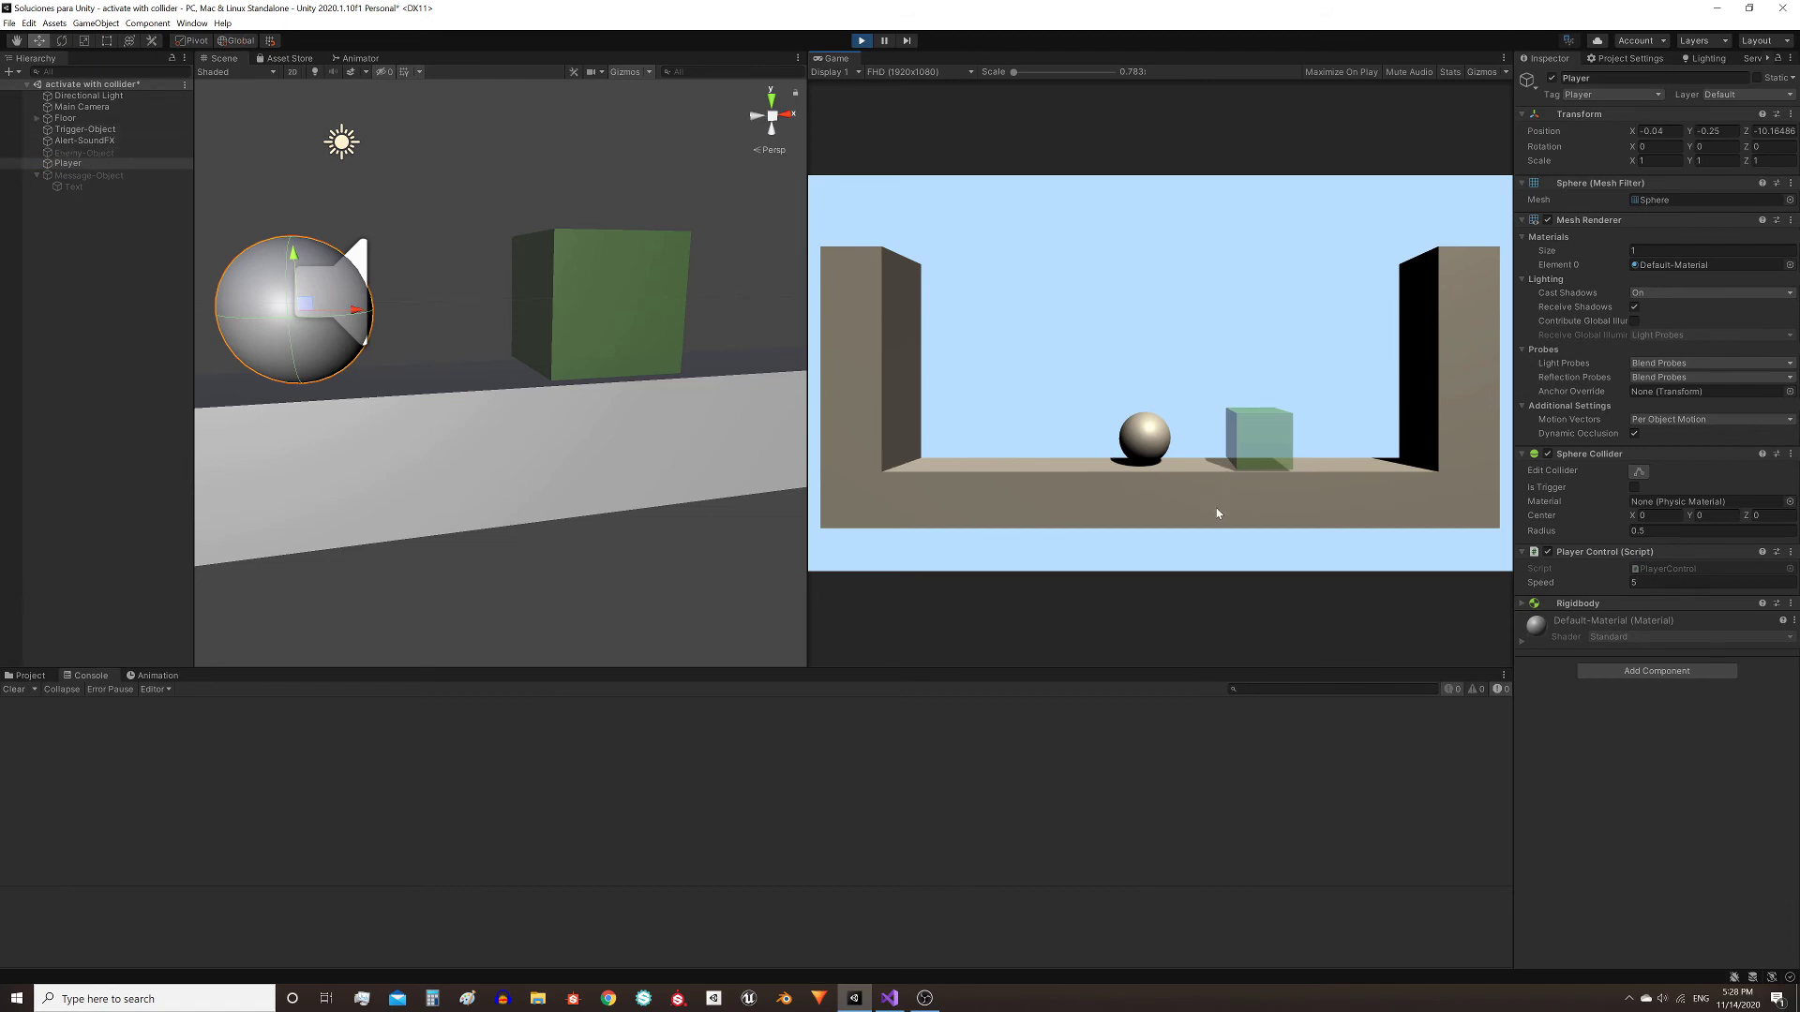
{"action": "key", "text": "Right"}
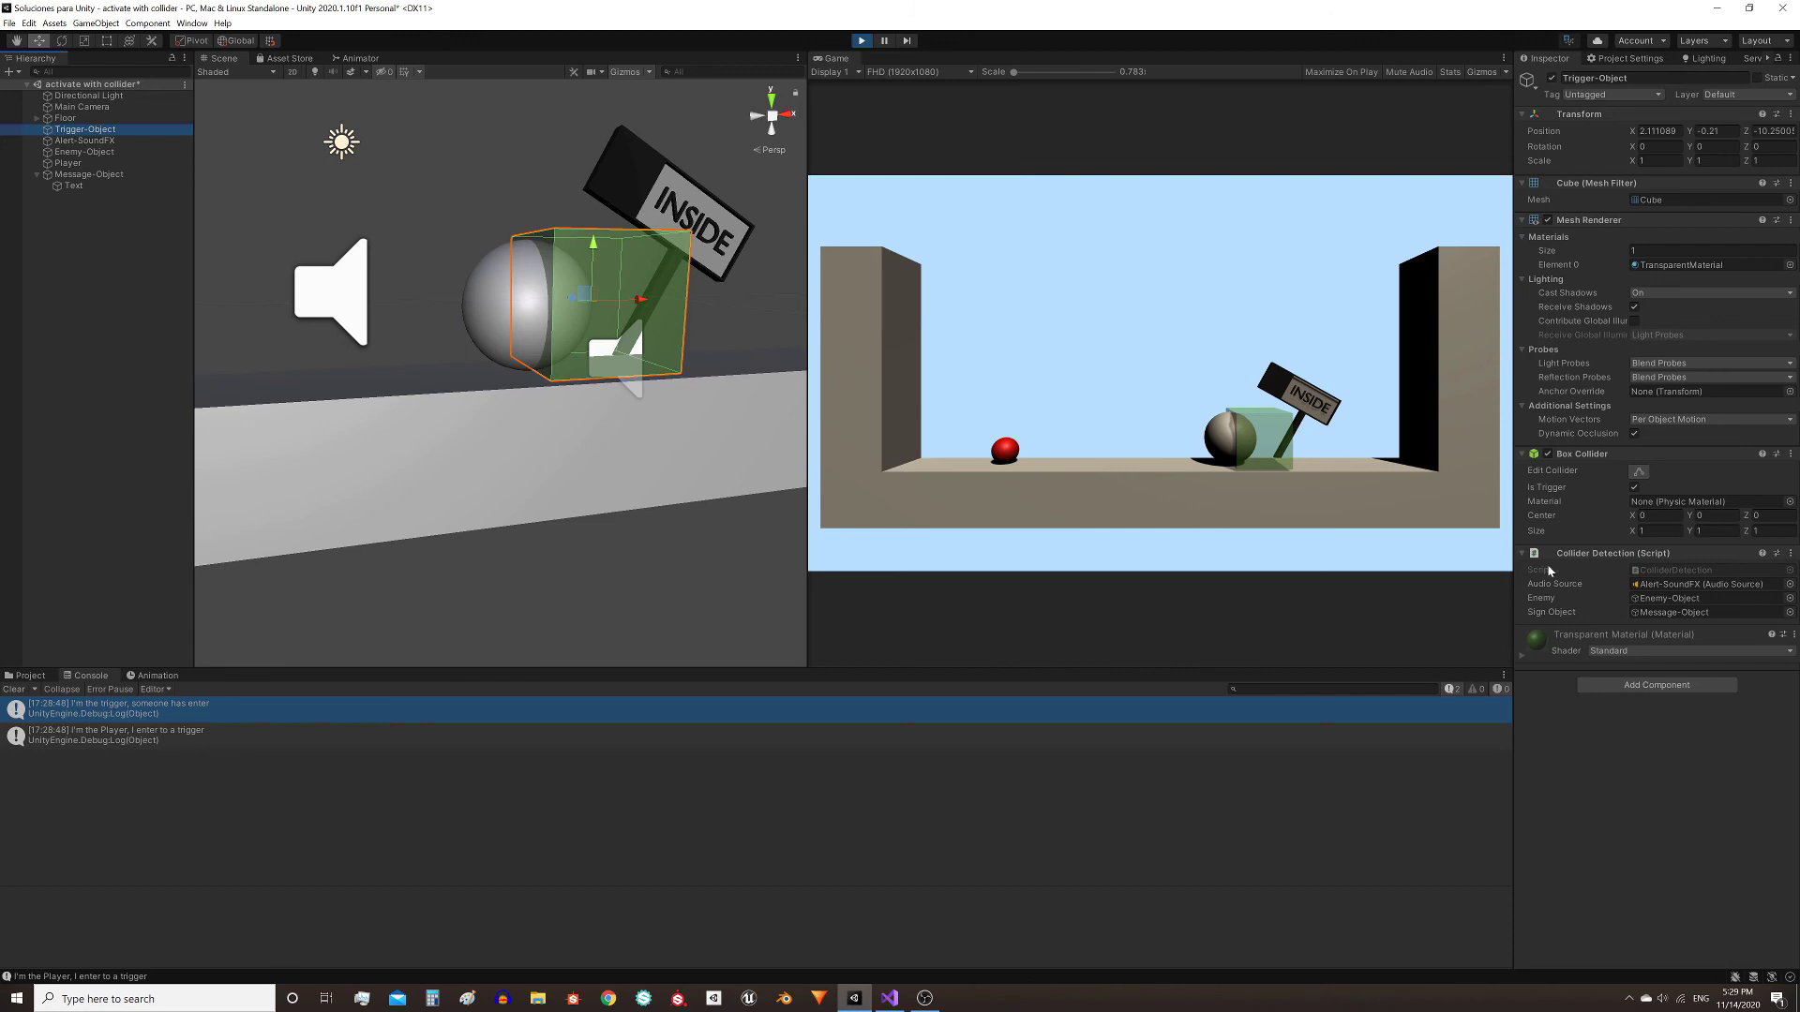
Step: Duplicate Collider Detection with Copy Component and Paste Component As New, then play-test
{"action": "key", "text": "ctrl+p"}
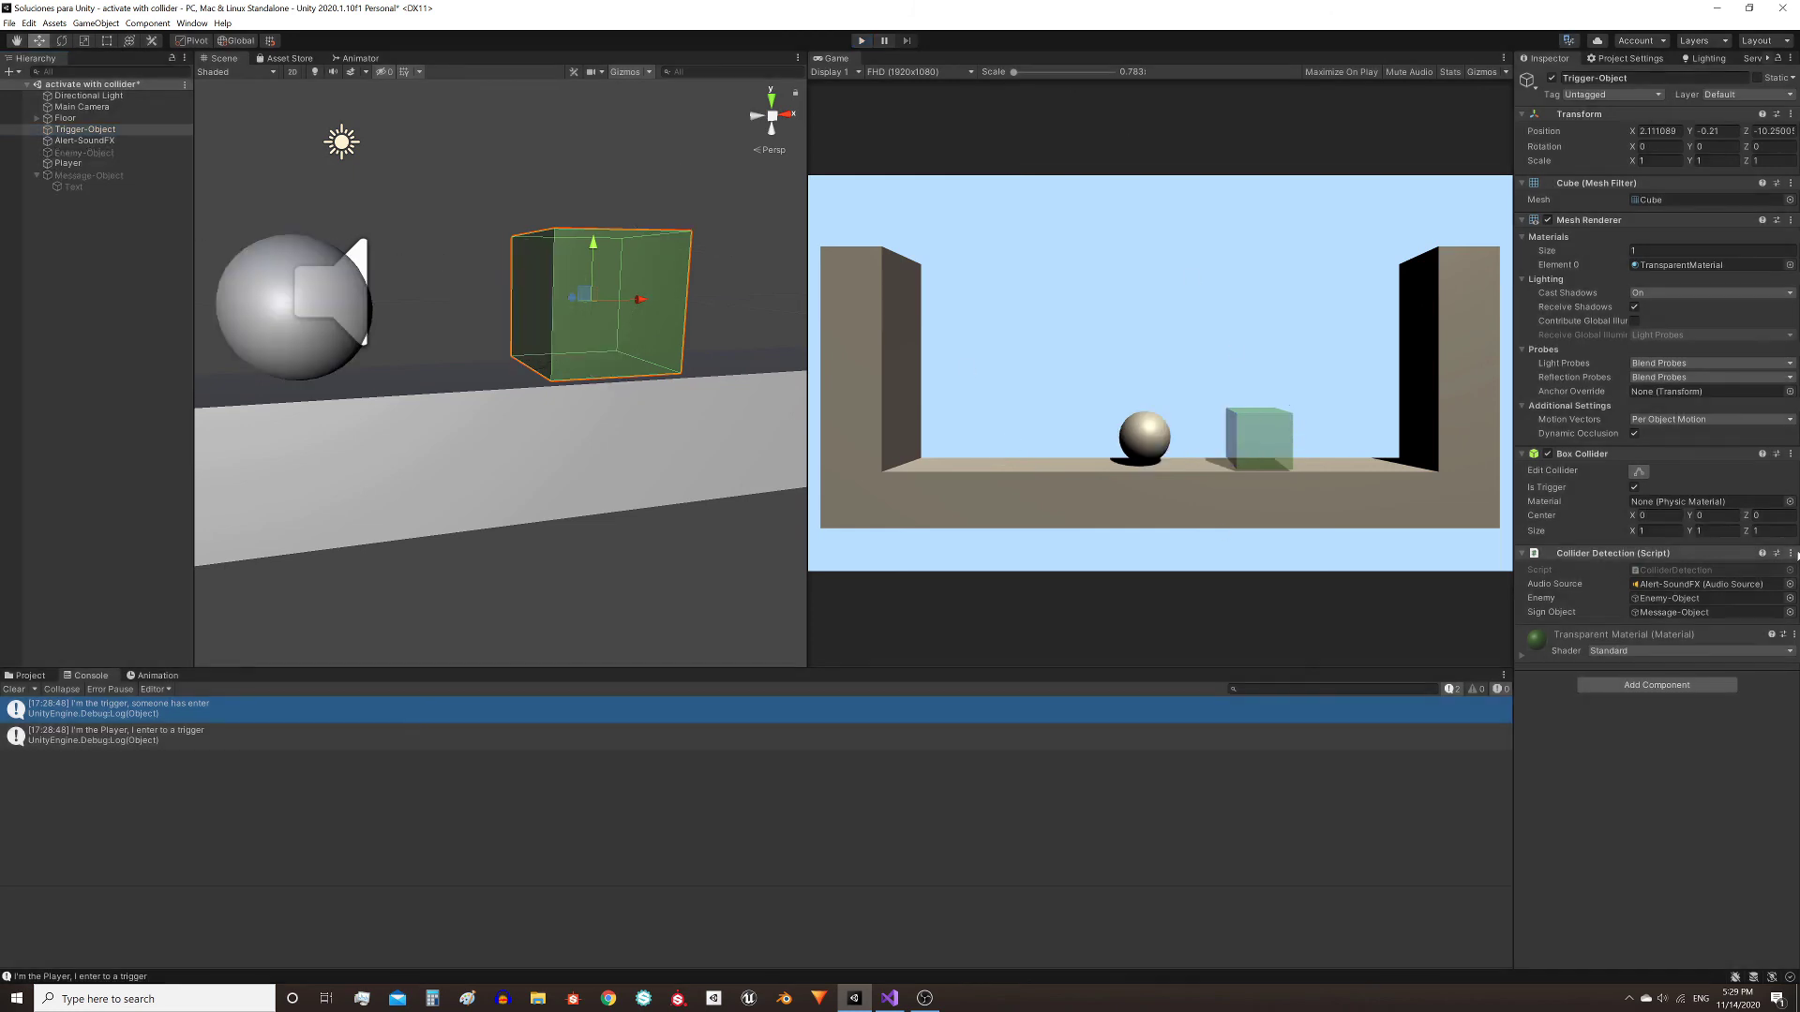
{"action": "left_click", "coordinate": [1792, 554]}
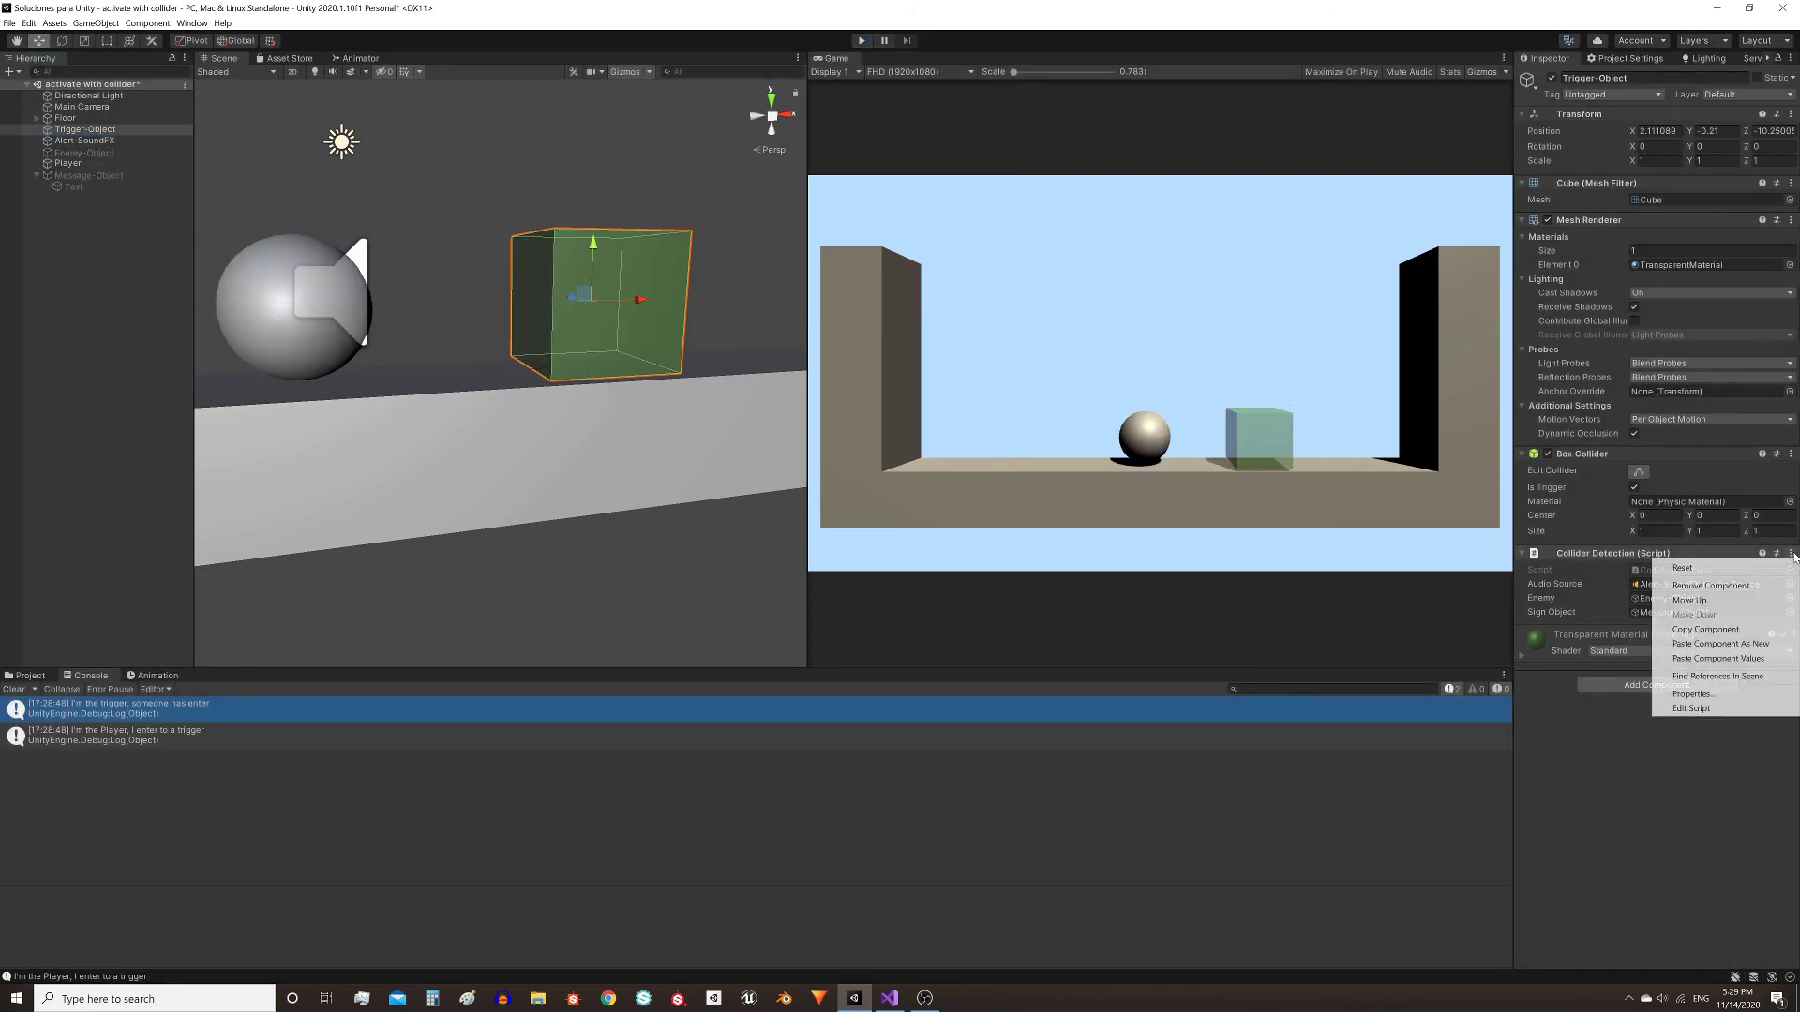
{"action": "left_click", "coordinate": [1725, 629]}
{"action": "left_click", "coordinate": [1785, 558]}
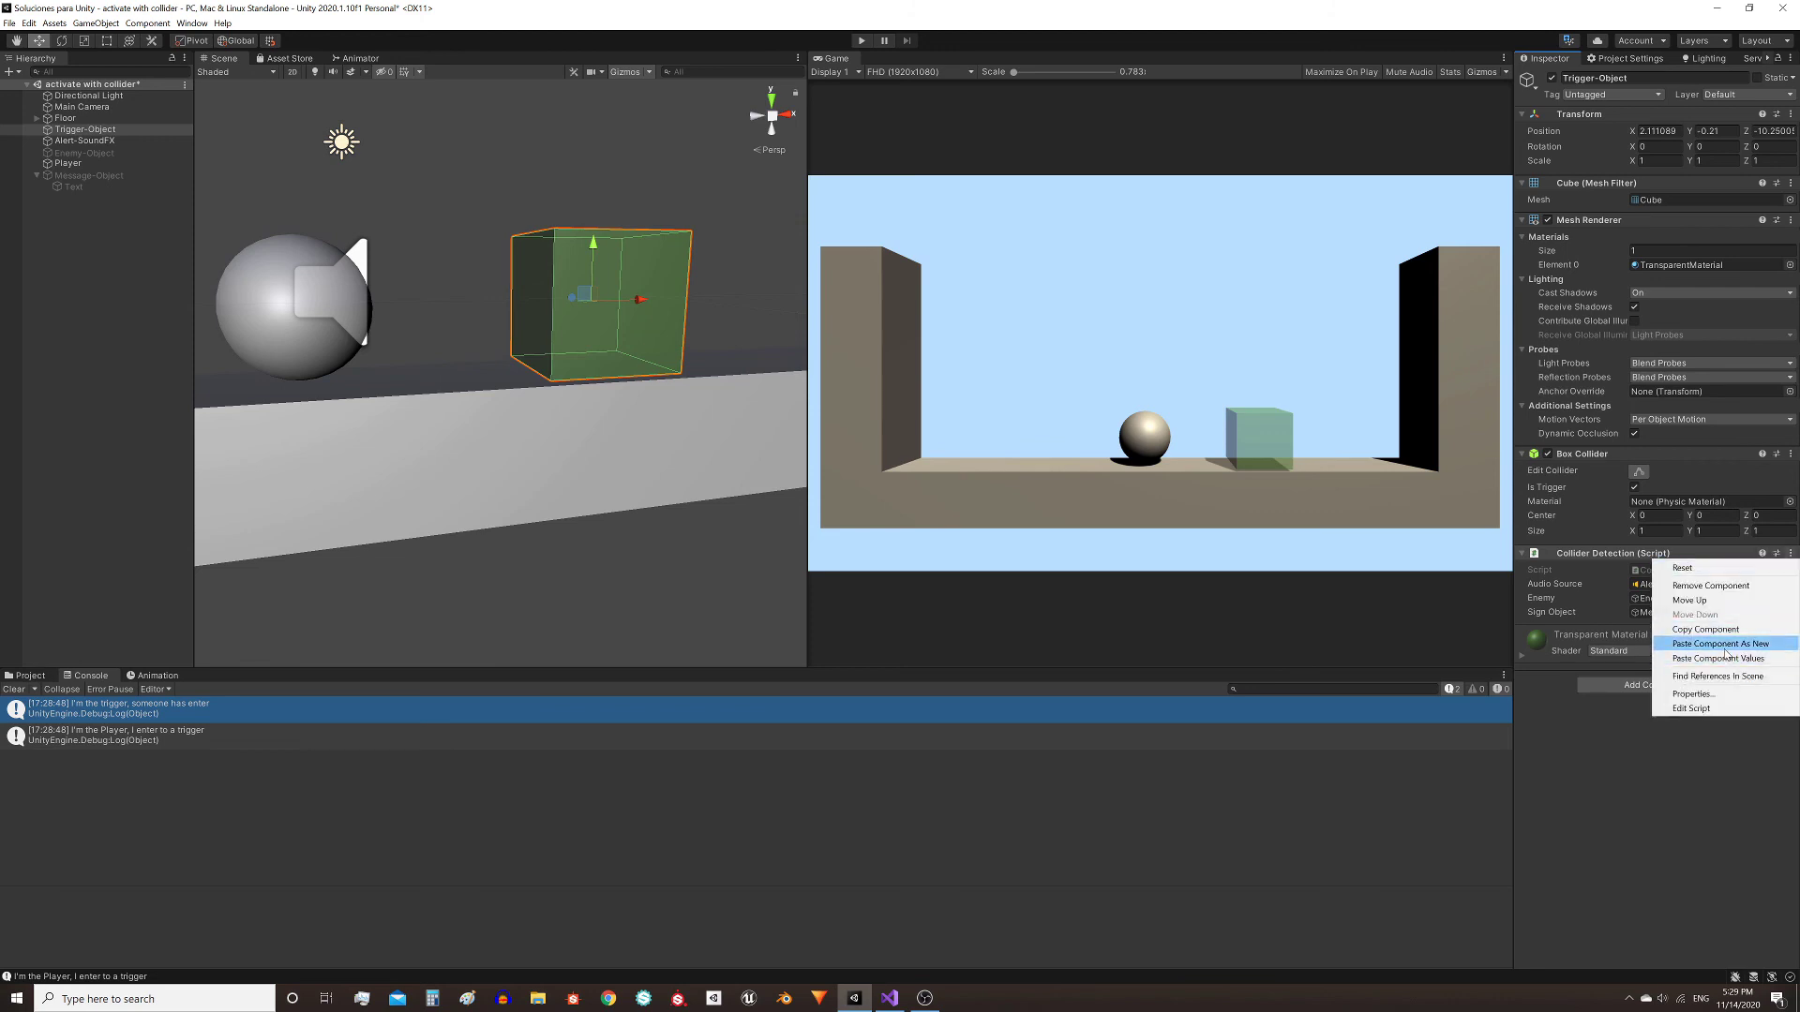
{"action": "left_click", "coordinate": [1687, 645]}
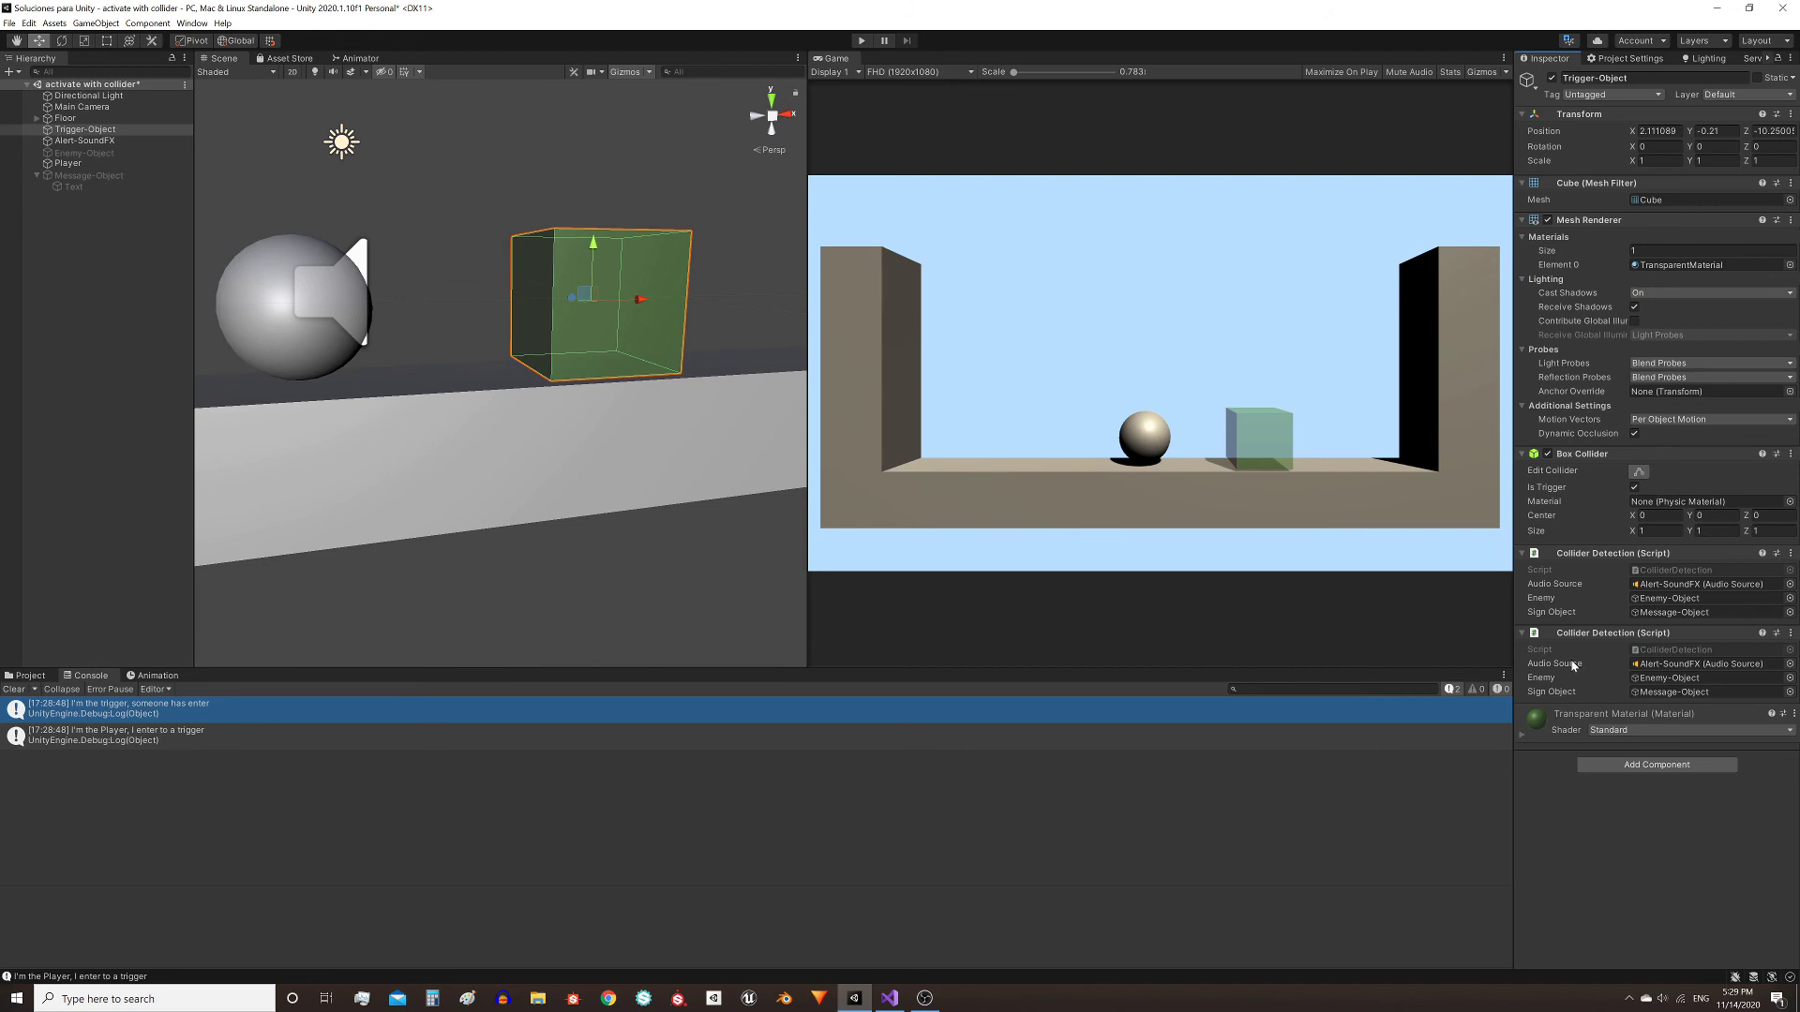
{"action": "left_click", "coordinate": [860, 40]}
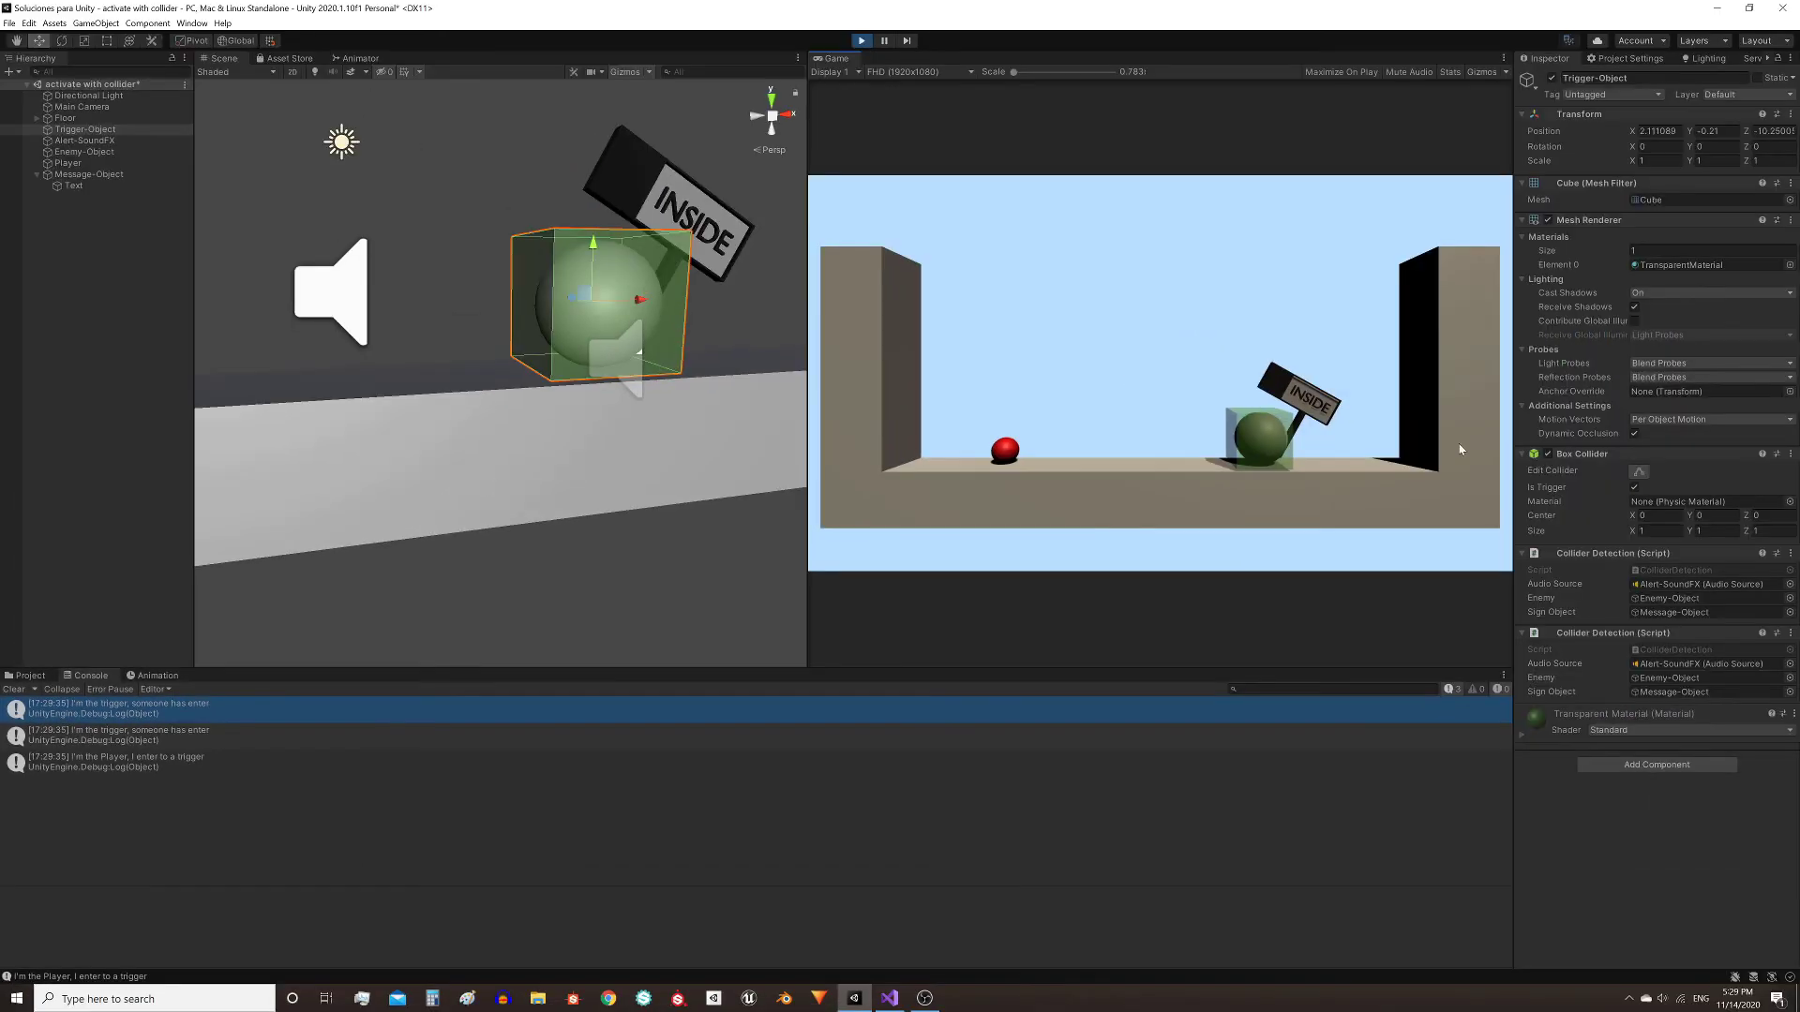
{"action": "key", "text": "ctrl+p"}
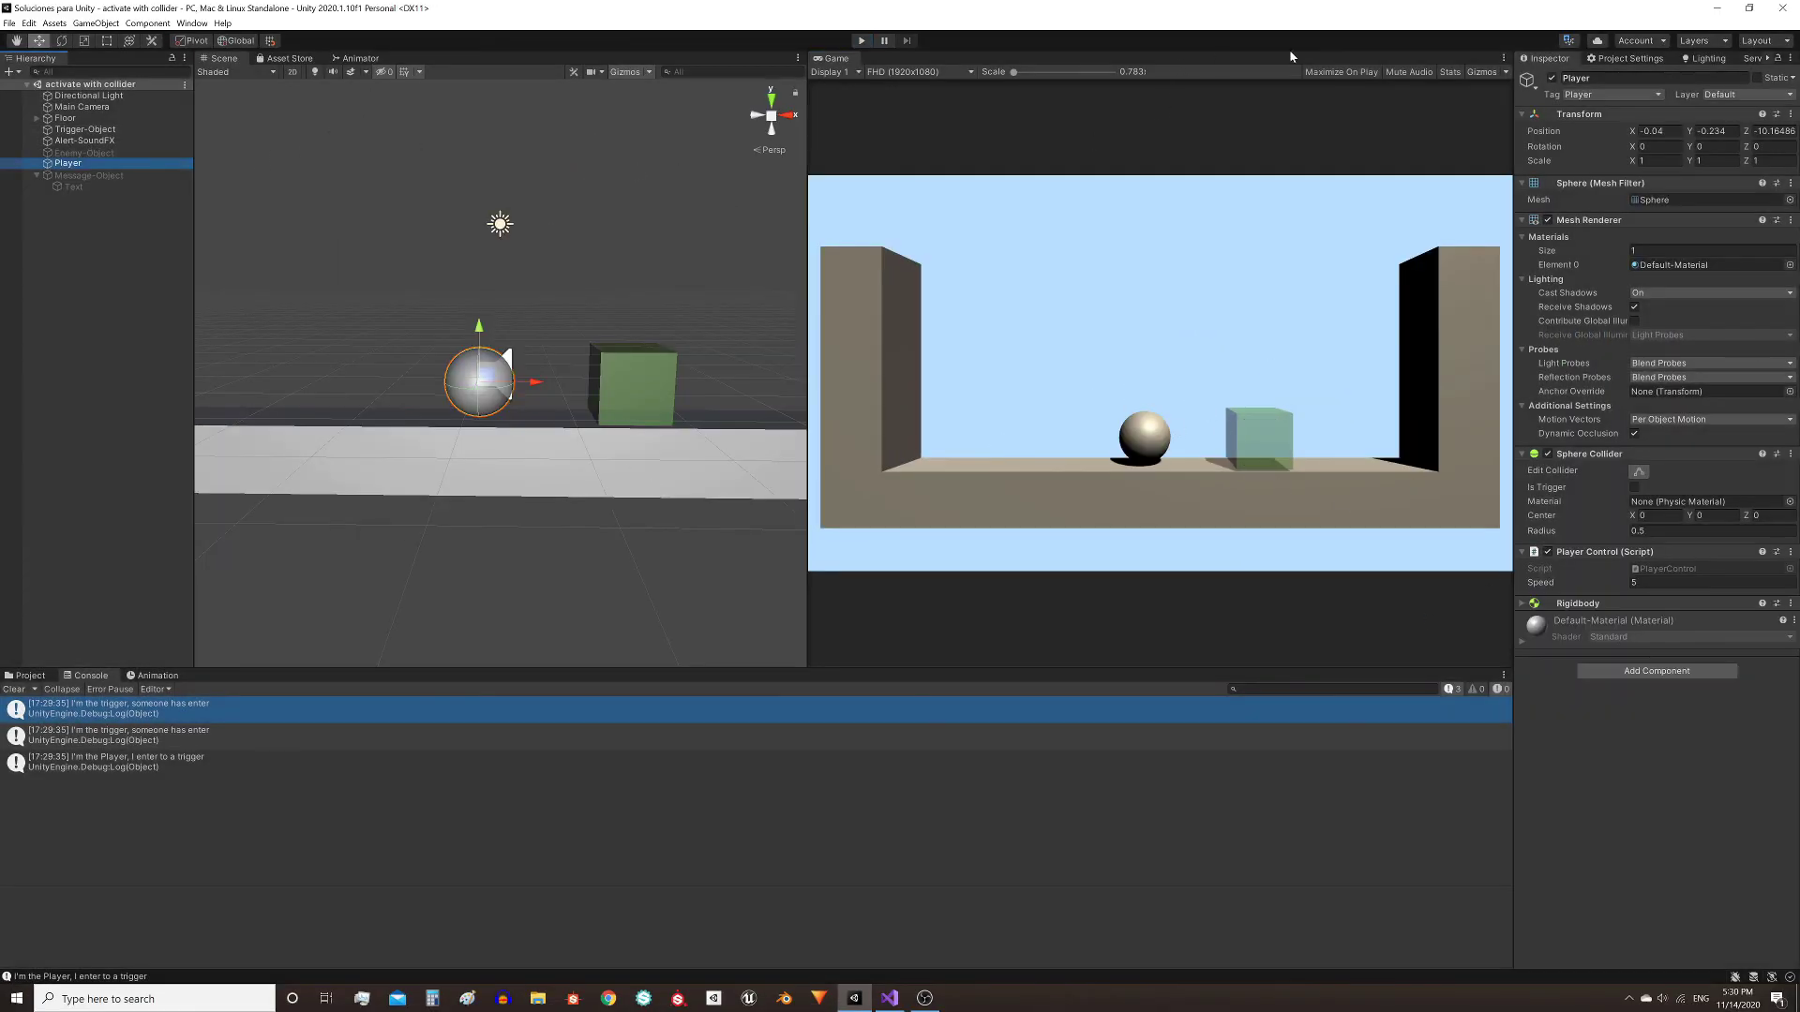
{"action": "left_click", "coordinate": [1591, 97]}
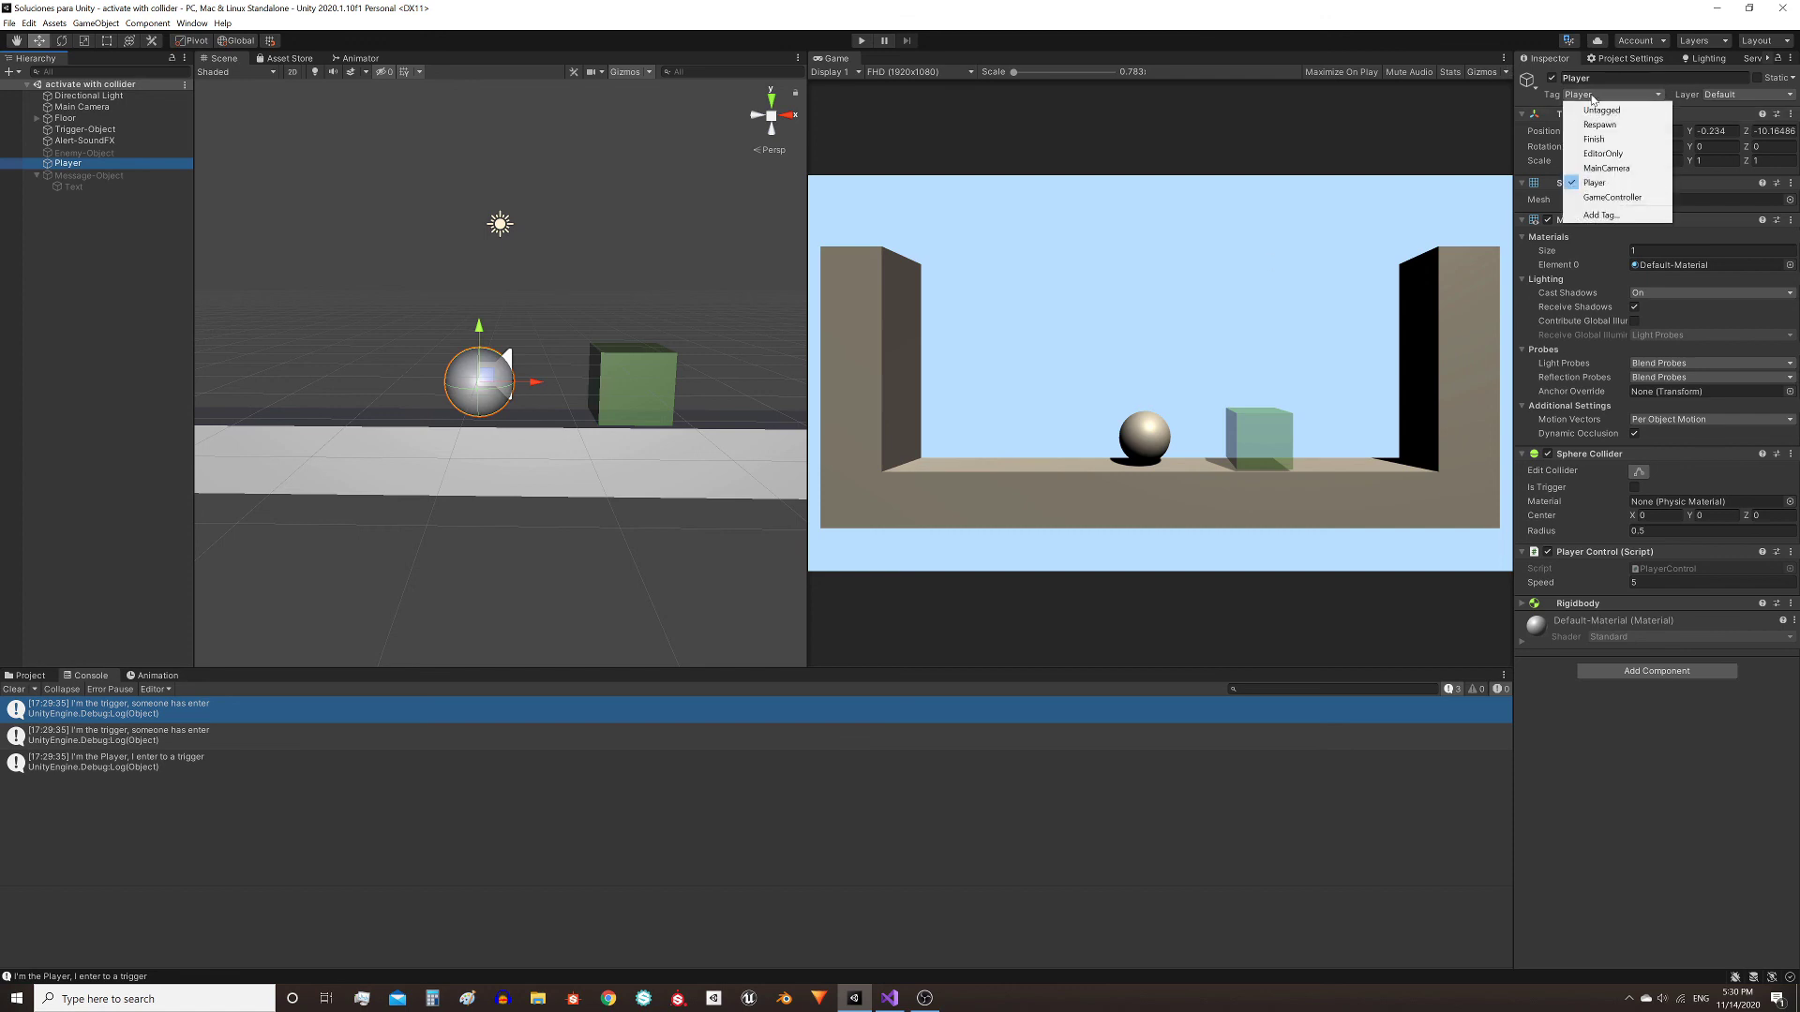
{"action": "left_click", "coordinate": [1612, 183]}
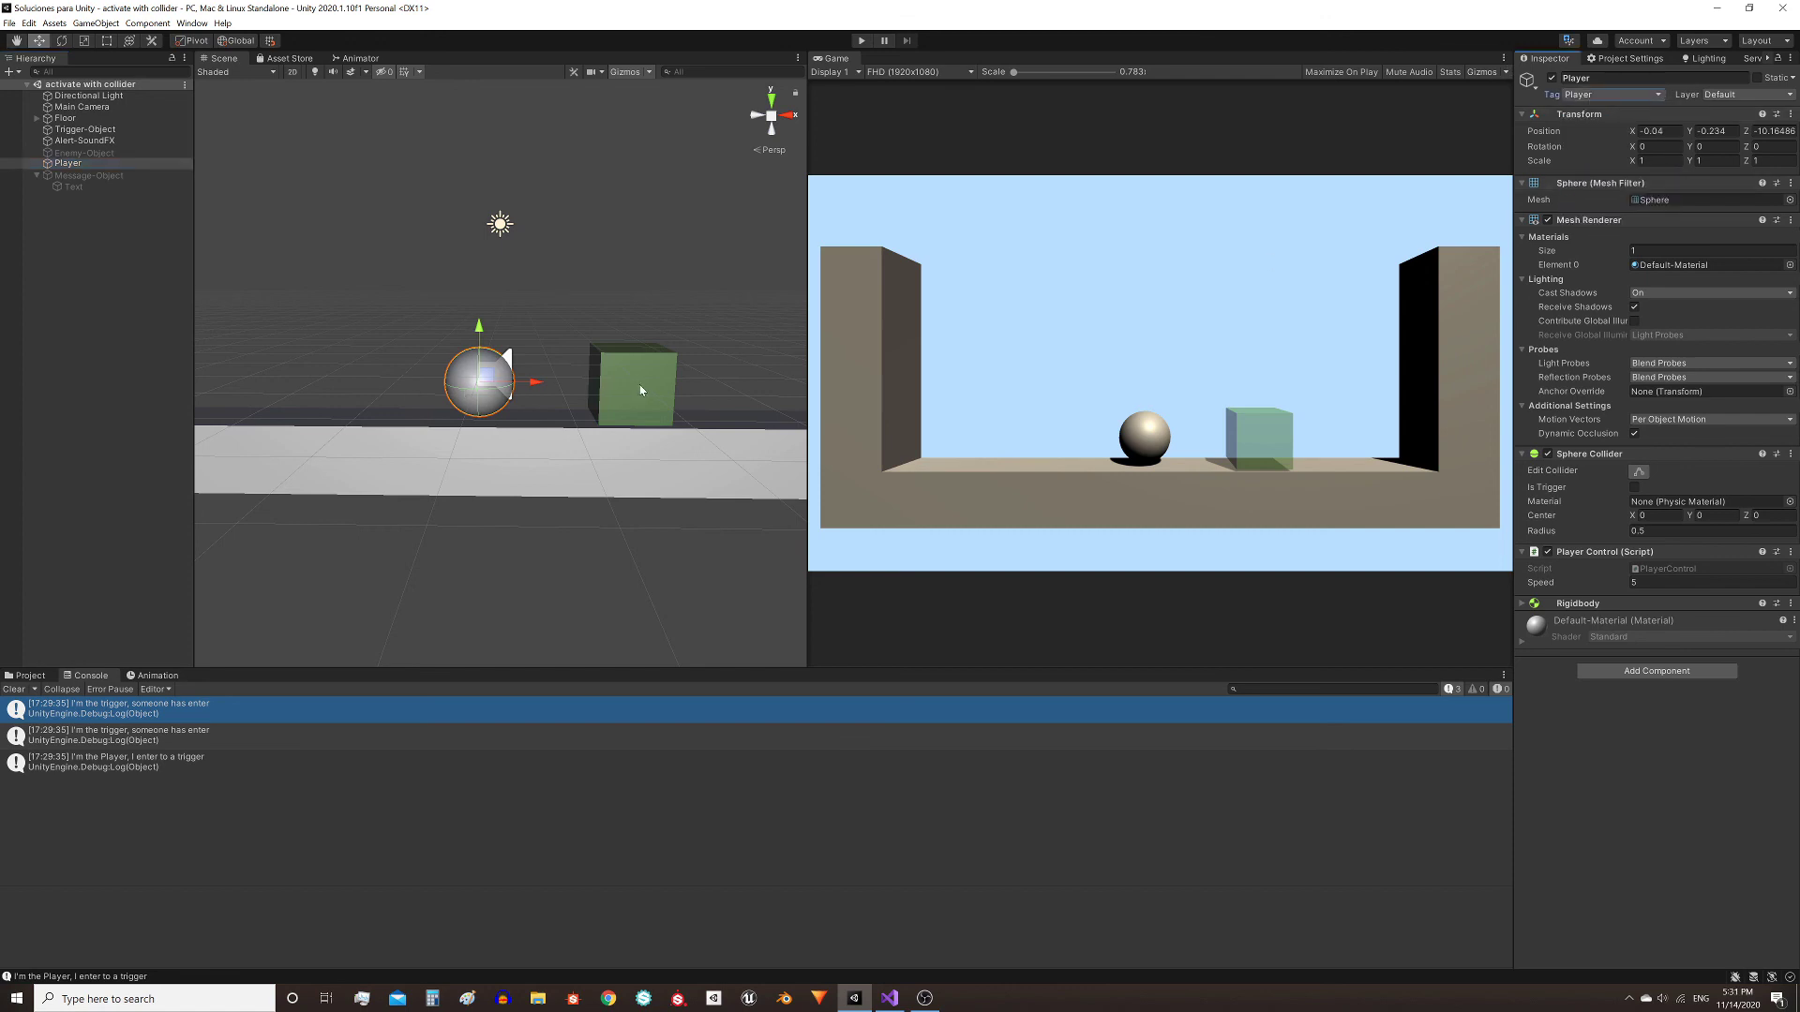